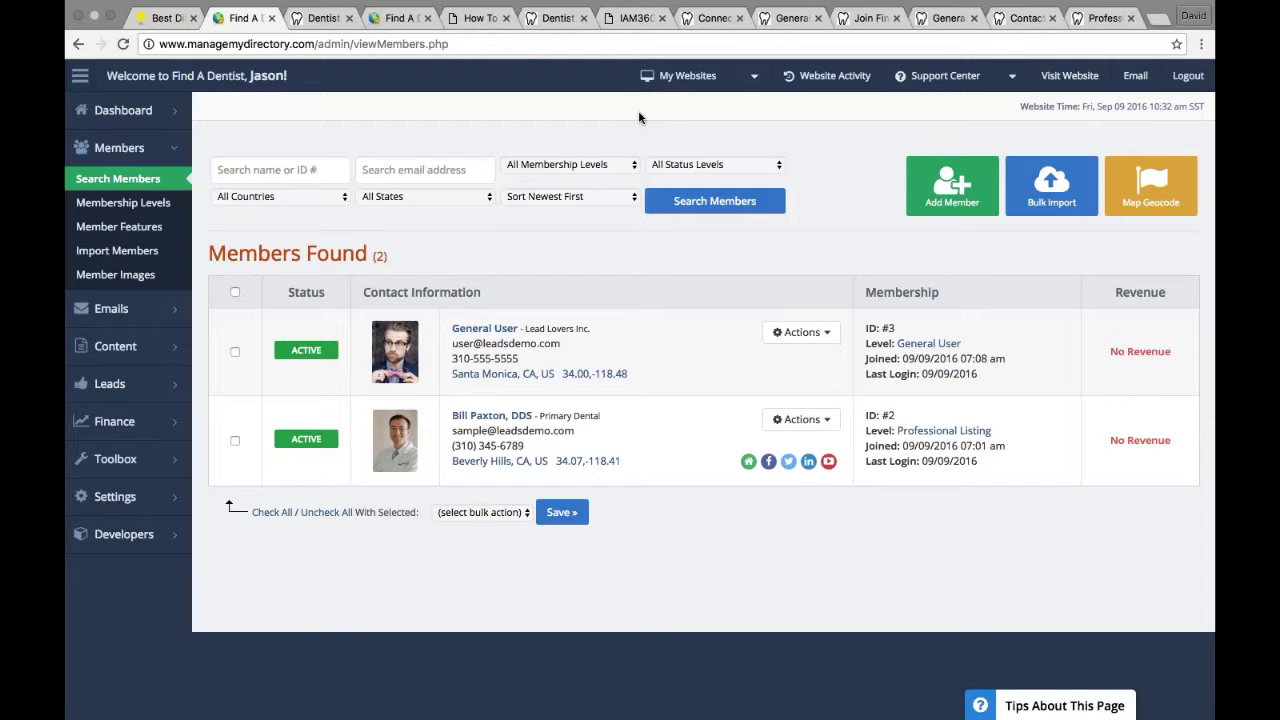
Step: Start a new web page in the site's content and title it "Buy More Services"
mouse_move(132, 342)
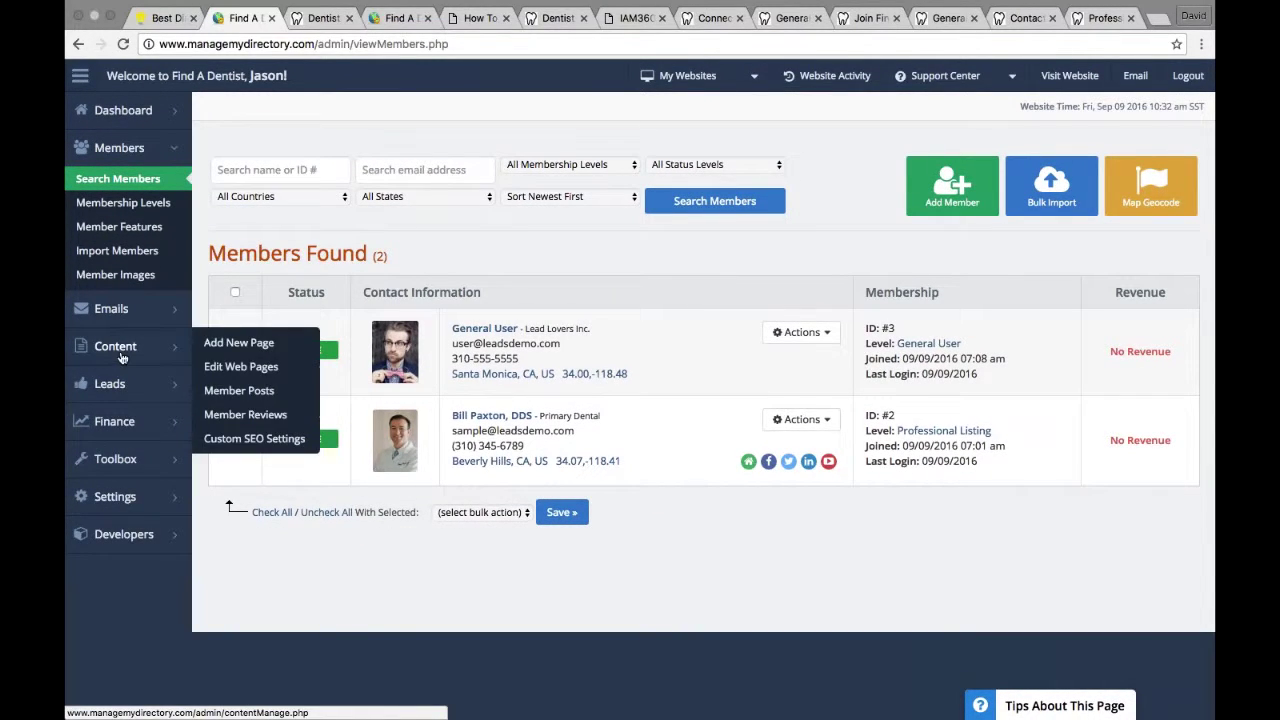
left_click(242, 347)
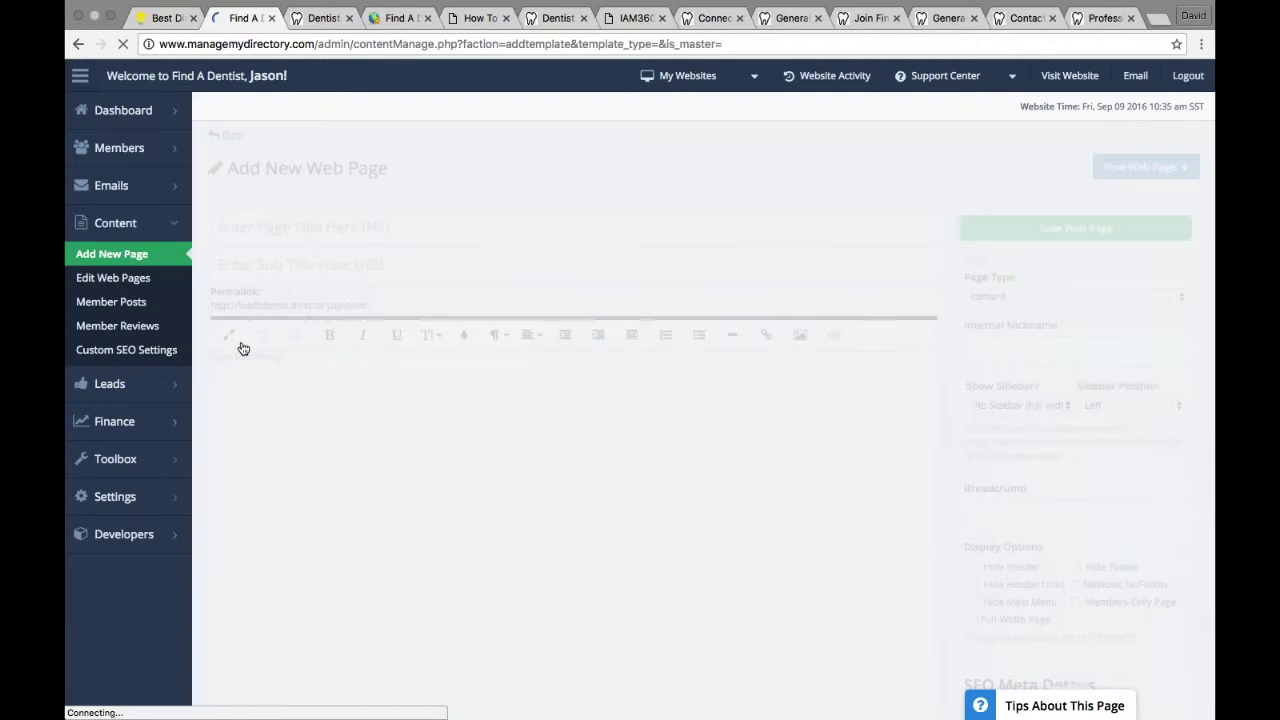
left_click(402, 237)
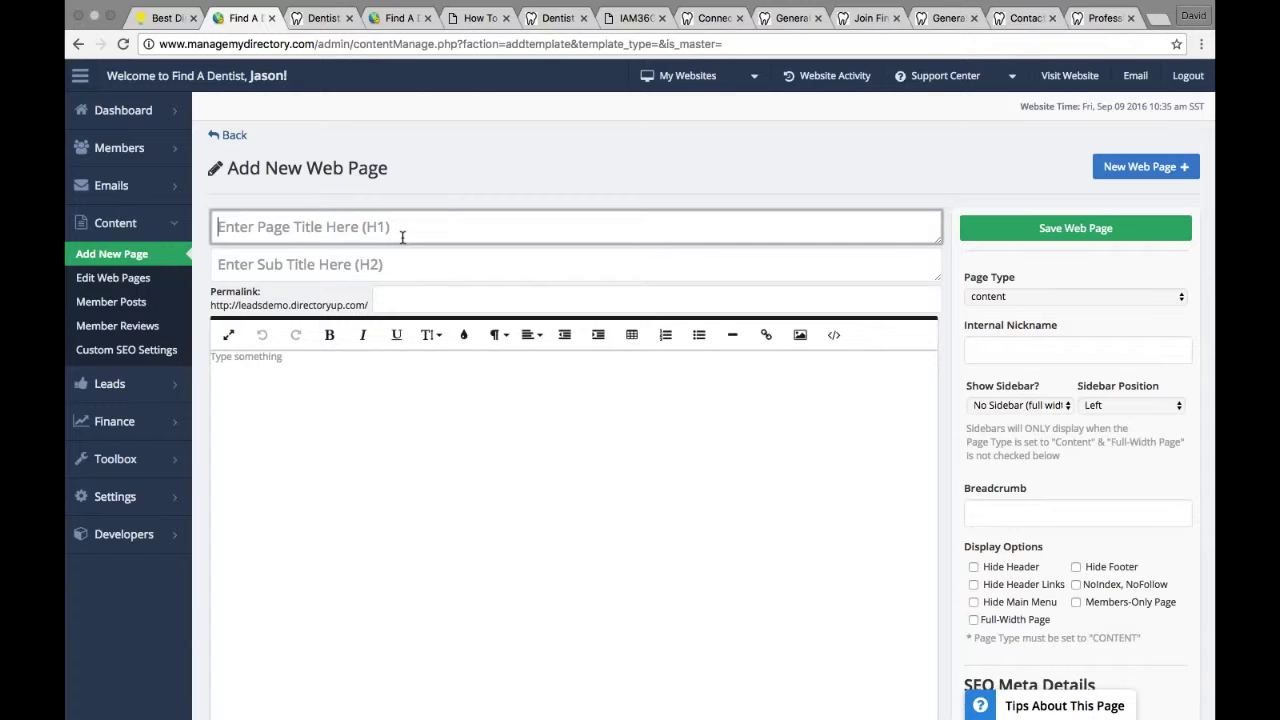
type("Buy ")
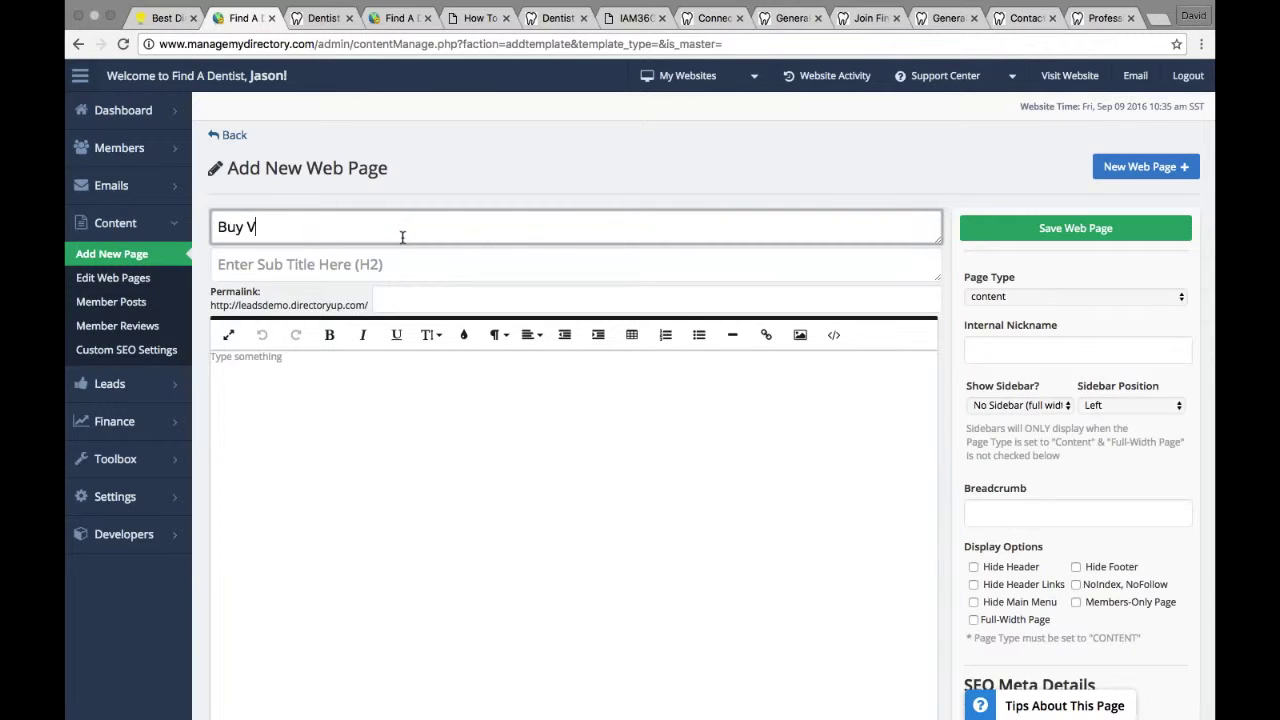
type("More Serives")
key("BackSpace")
key("BackSpace")
key("BackSpace")
type("ces")
key("BackSpace")
key("BackSpace")
key("BackSpace")
key("BackSpace")
key("BackSpace")
type("rvices")
Step: Set the new page's permalink to "services" and place the cursor in the page body
left_click(396, 289)
type("services")
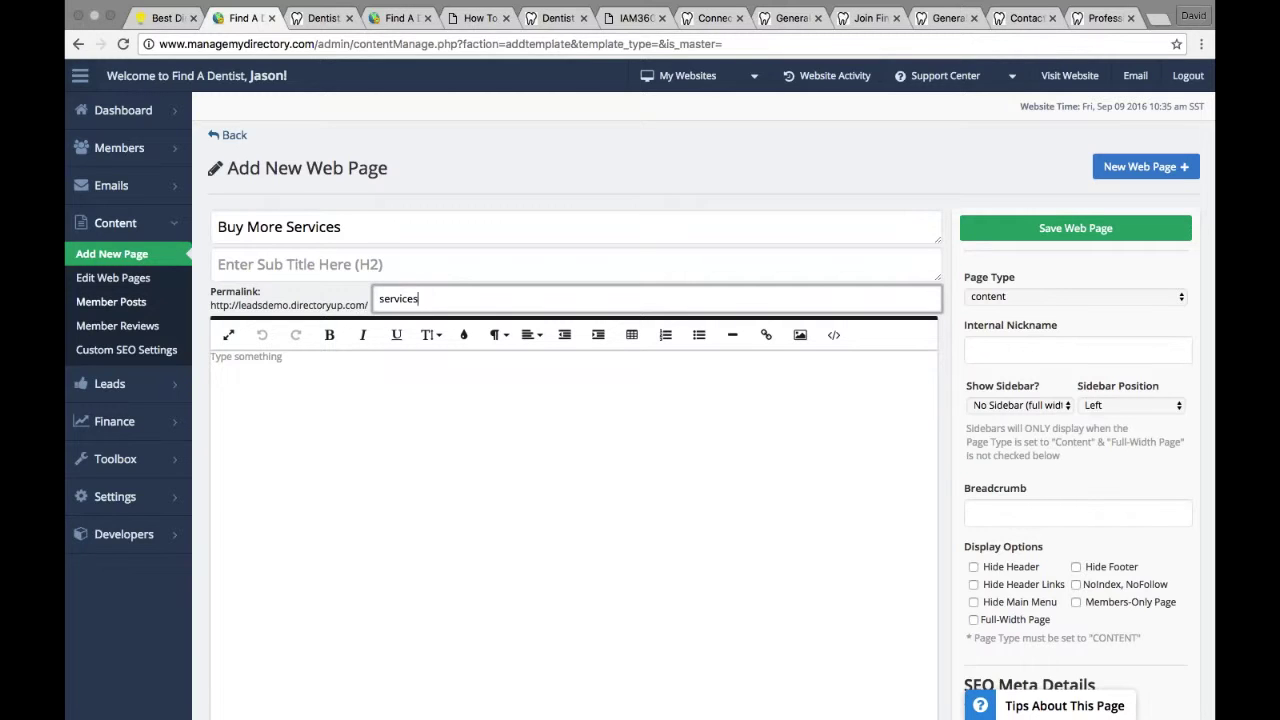
mouse_move(140, 160)
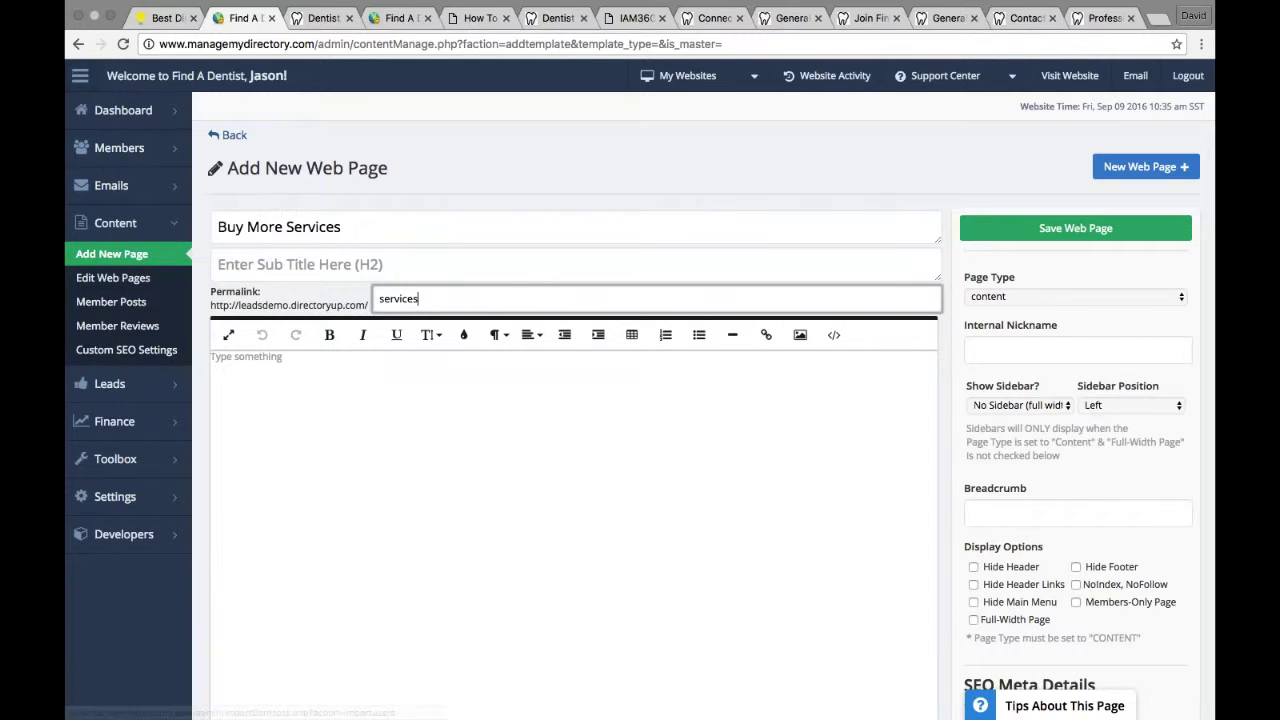
left_click(220, 364)
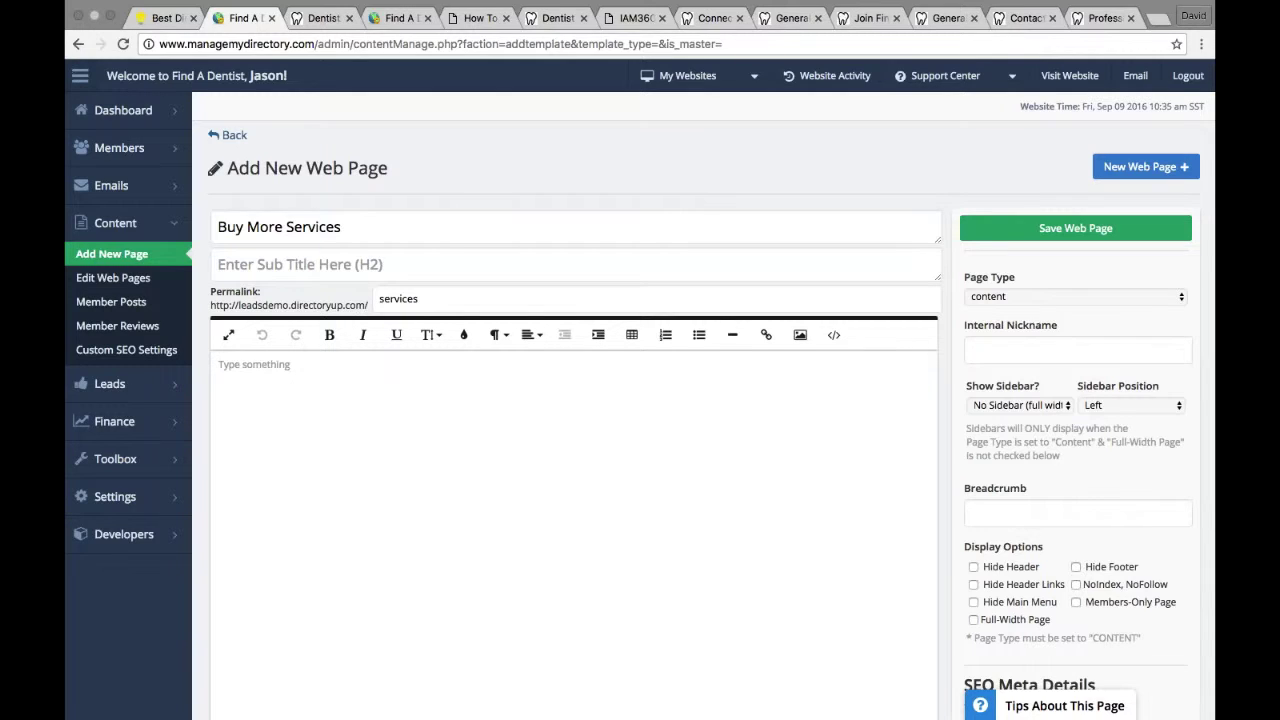
Step: Open the Membership Levels page in a separate browser tab, keeping the unsaved web page open
mouse_move(130, 148)
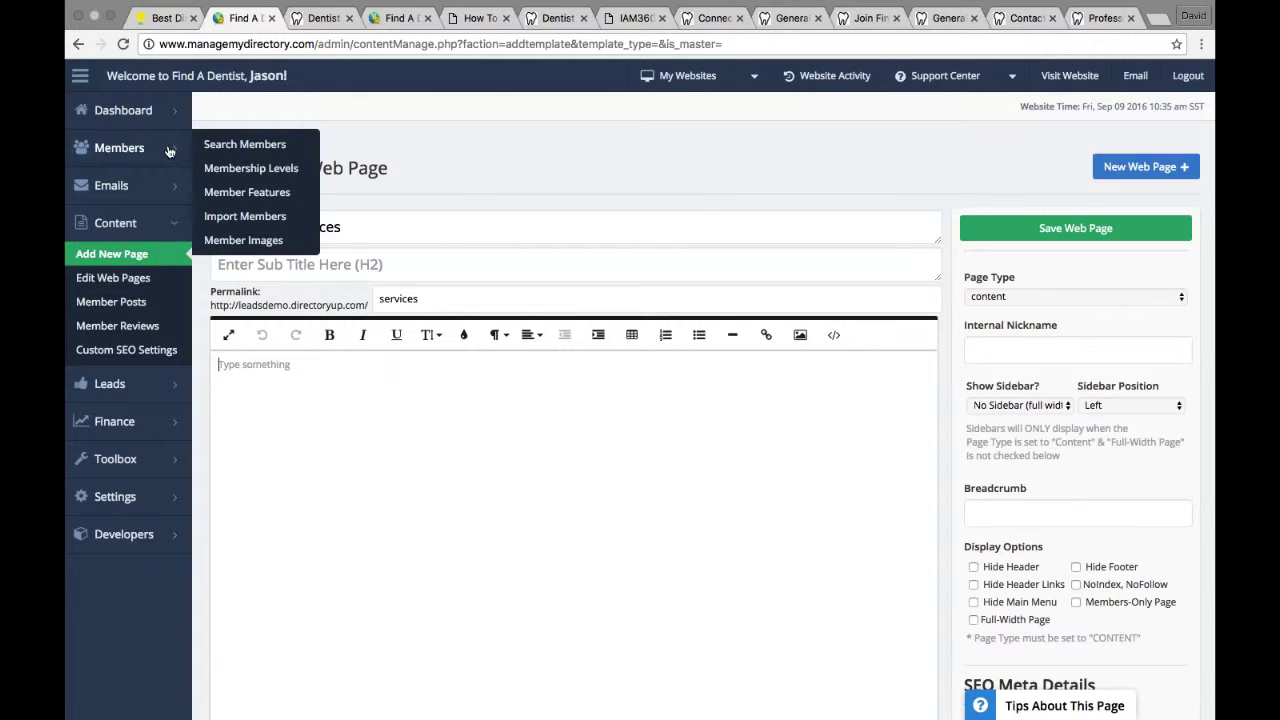
right_click(268, 180)
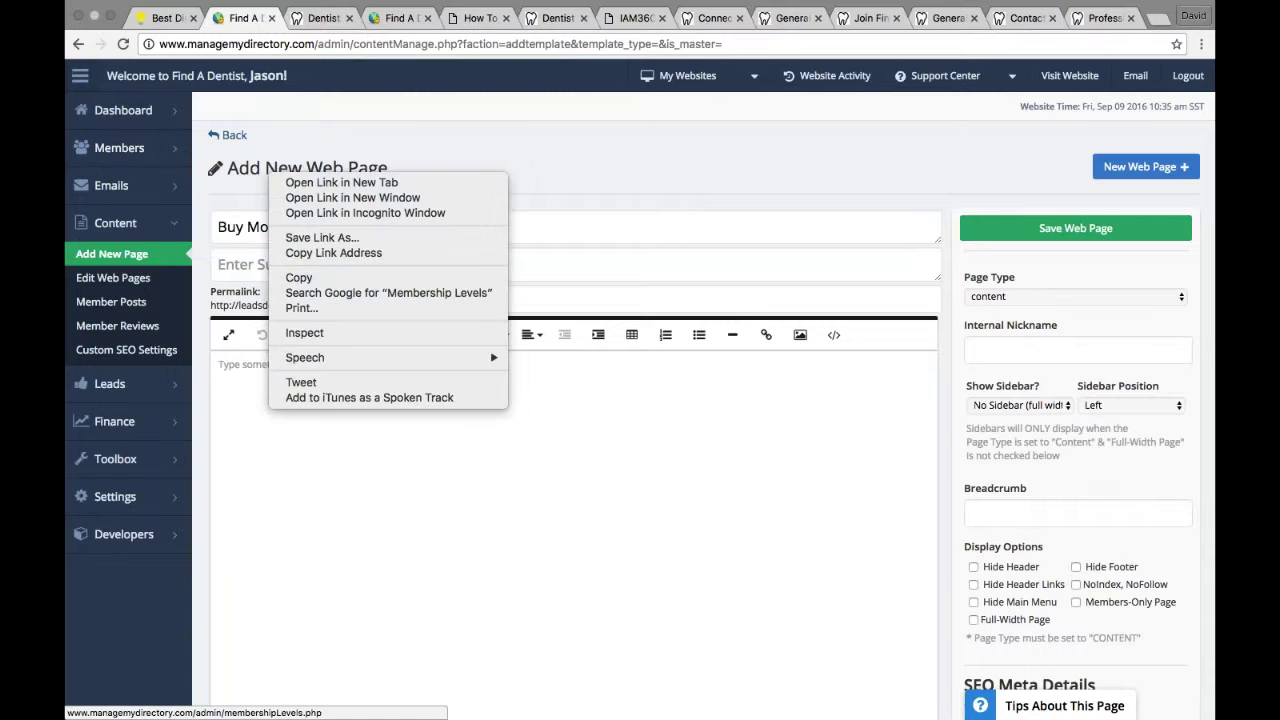
left_click(287, 186)
left_click(305, 17)
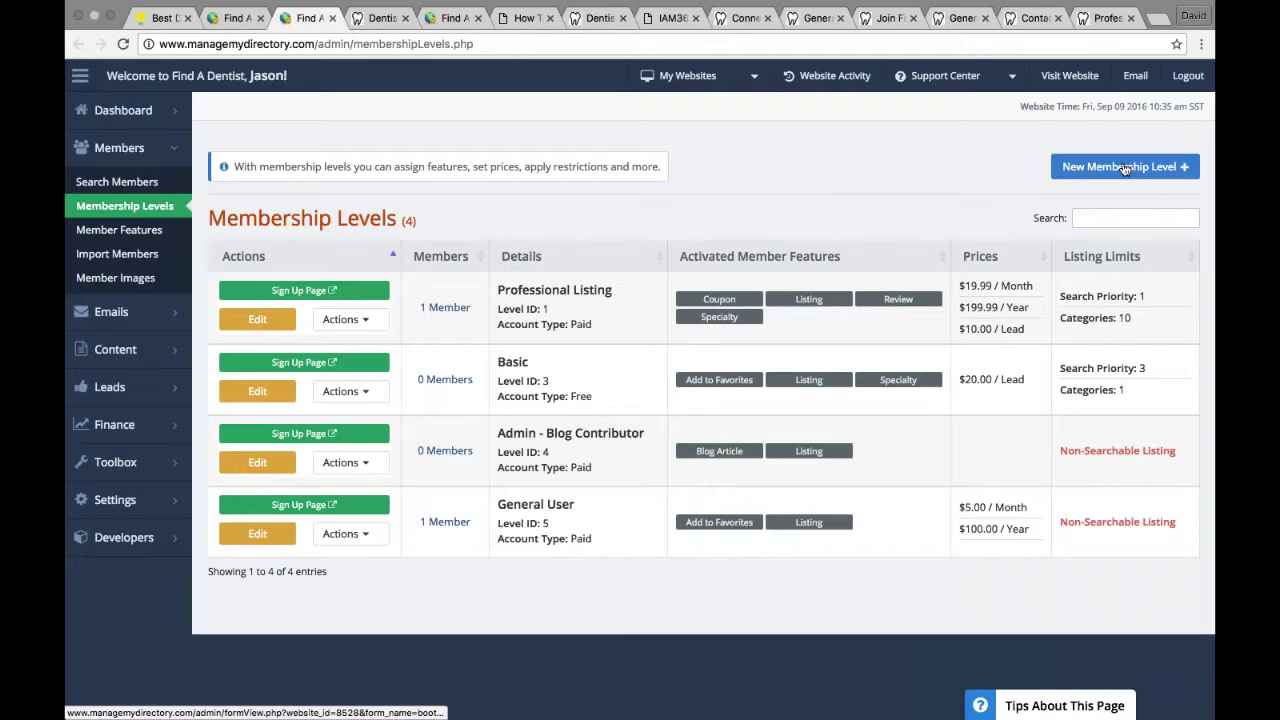
Step: Start a new membership level named "30 Day Banner Ad" with a one-time setup fee of $300
left_click(1123, 168)
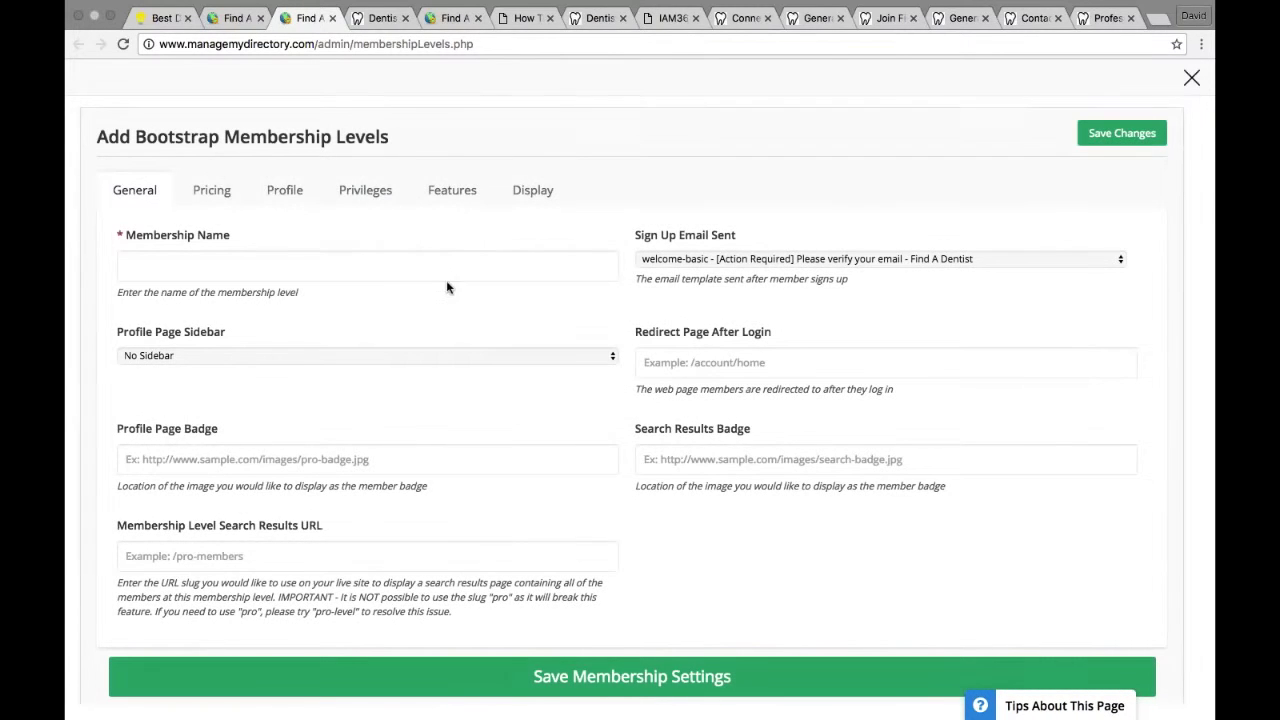
left_click(299, 277)
type("3")
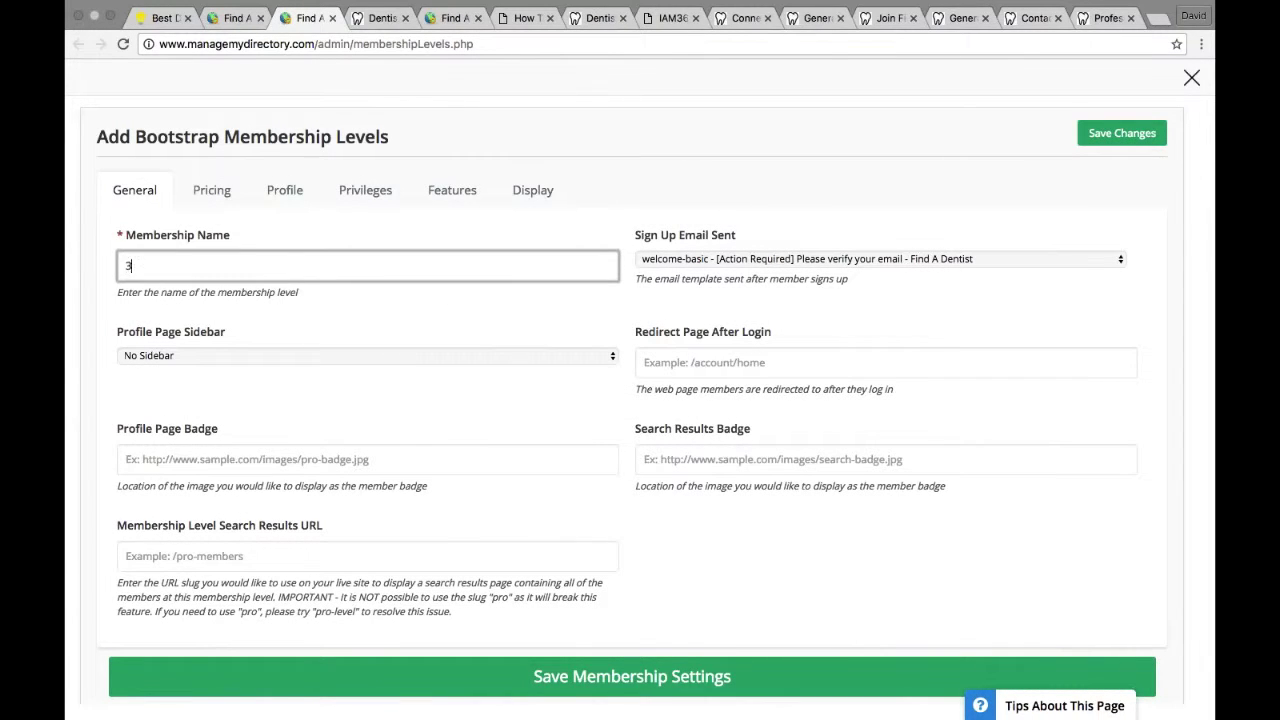
type("0 Day Banner Ad")
left_click(212, 196)
left_click(697, 445)
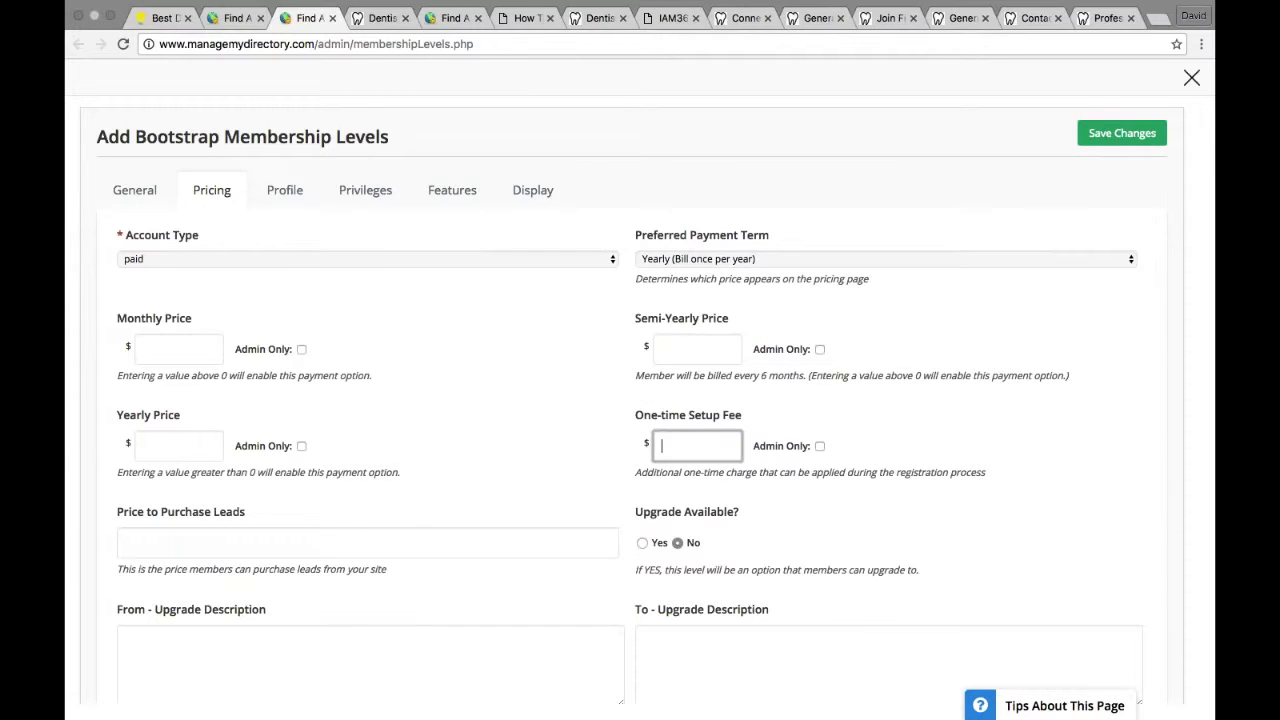
type("300")
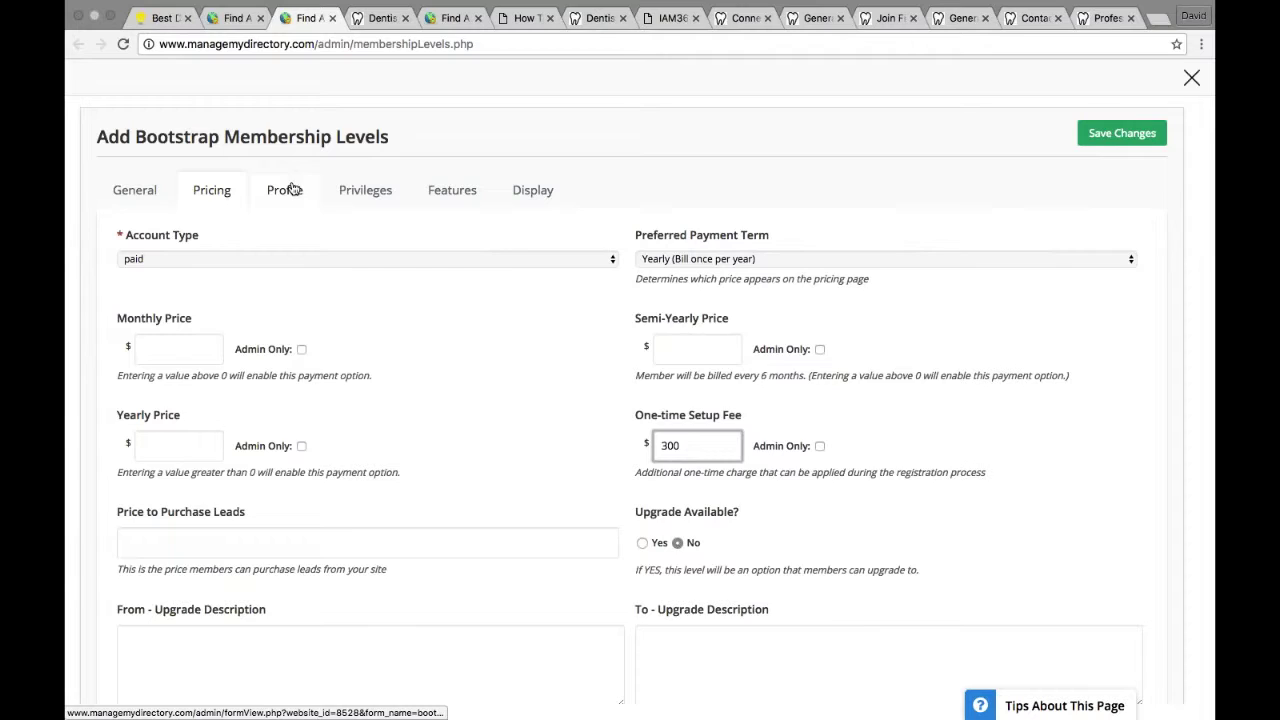
Step: Set Listing Searchable on Website to No in the new membership level's privileges
left_click(366, 190)
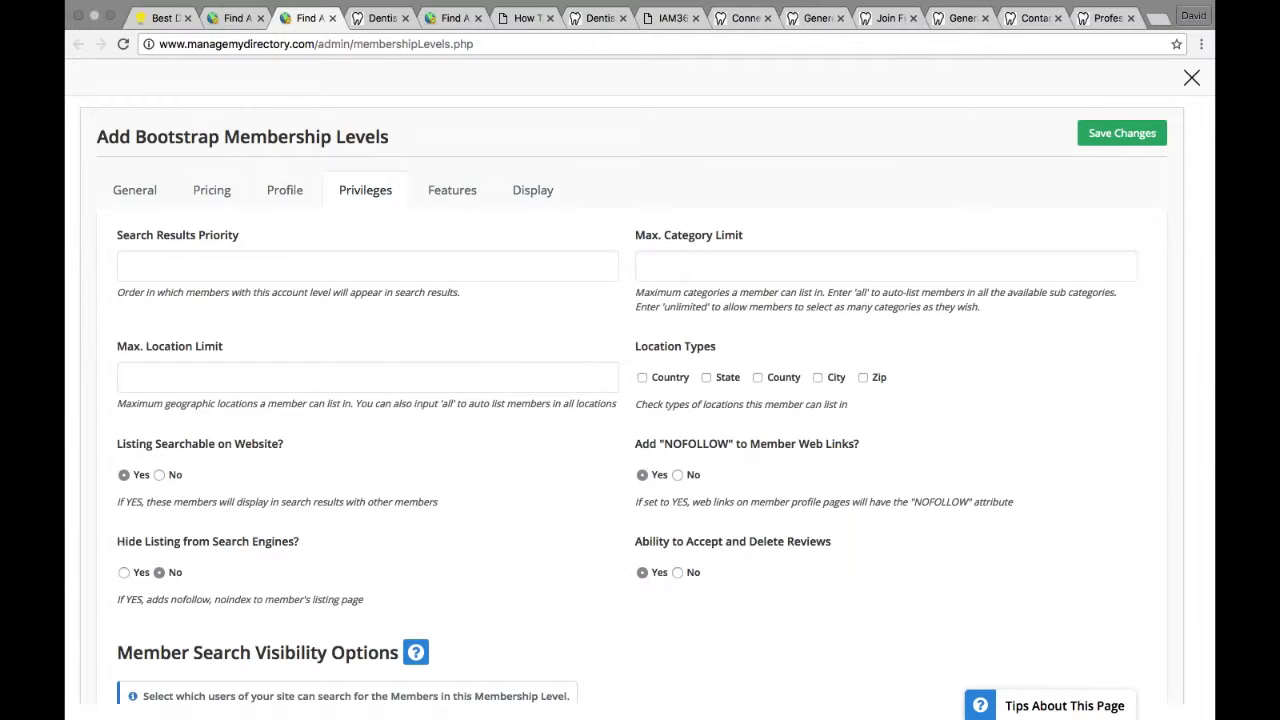
left_click_drag(113, 452, 291, 449)
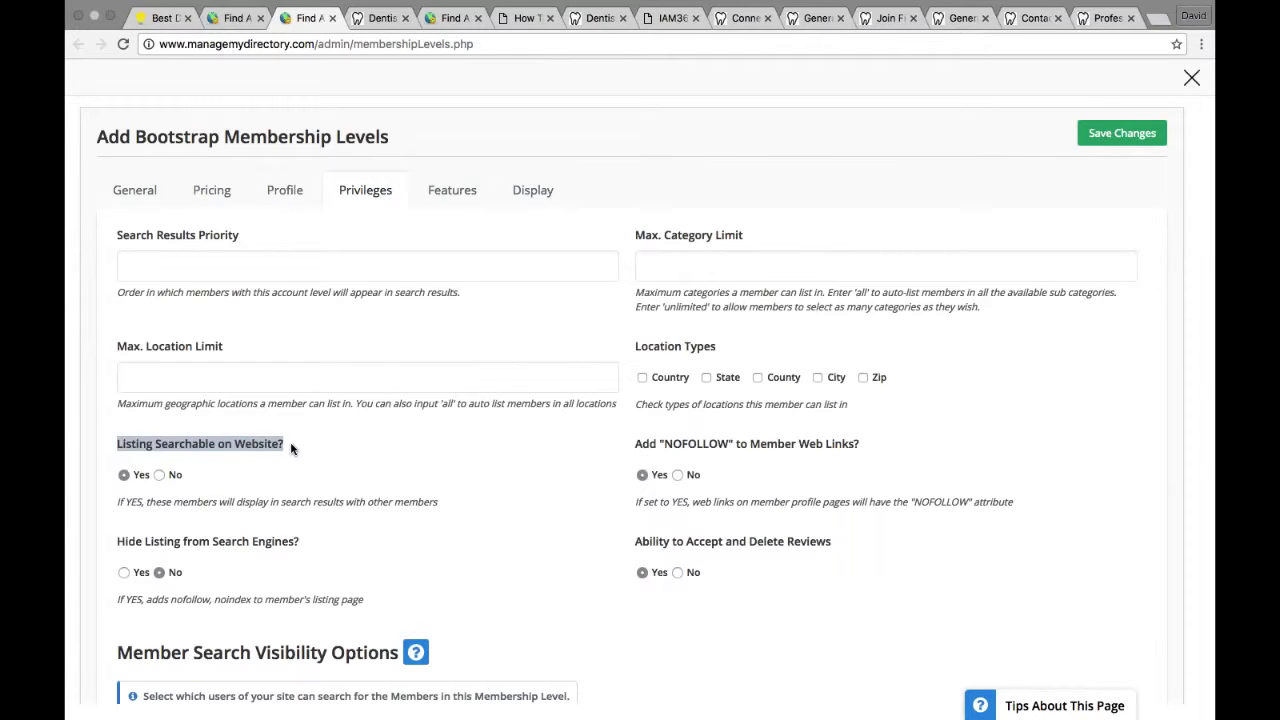
left_click(160, 476)
left_click(131, 448)
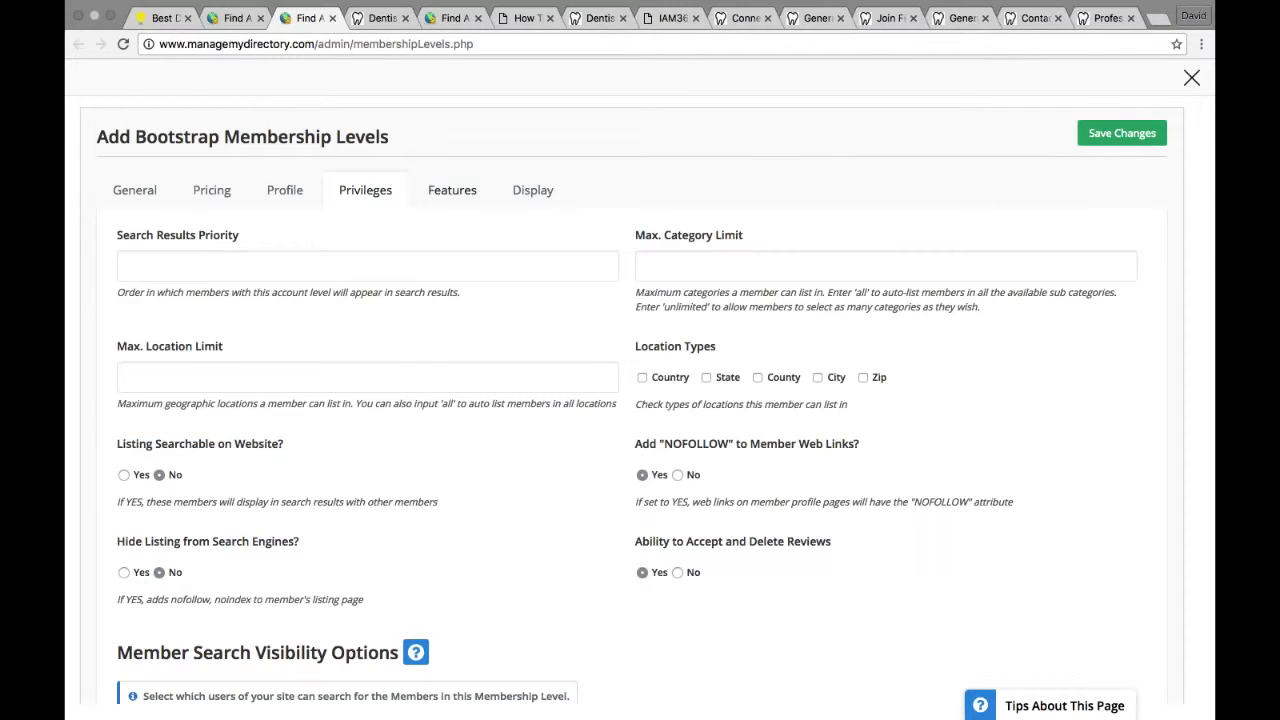
Step: Review the membership level's features without activating any, and save the level
left_click(438, 187)
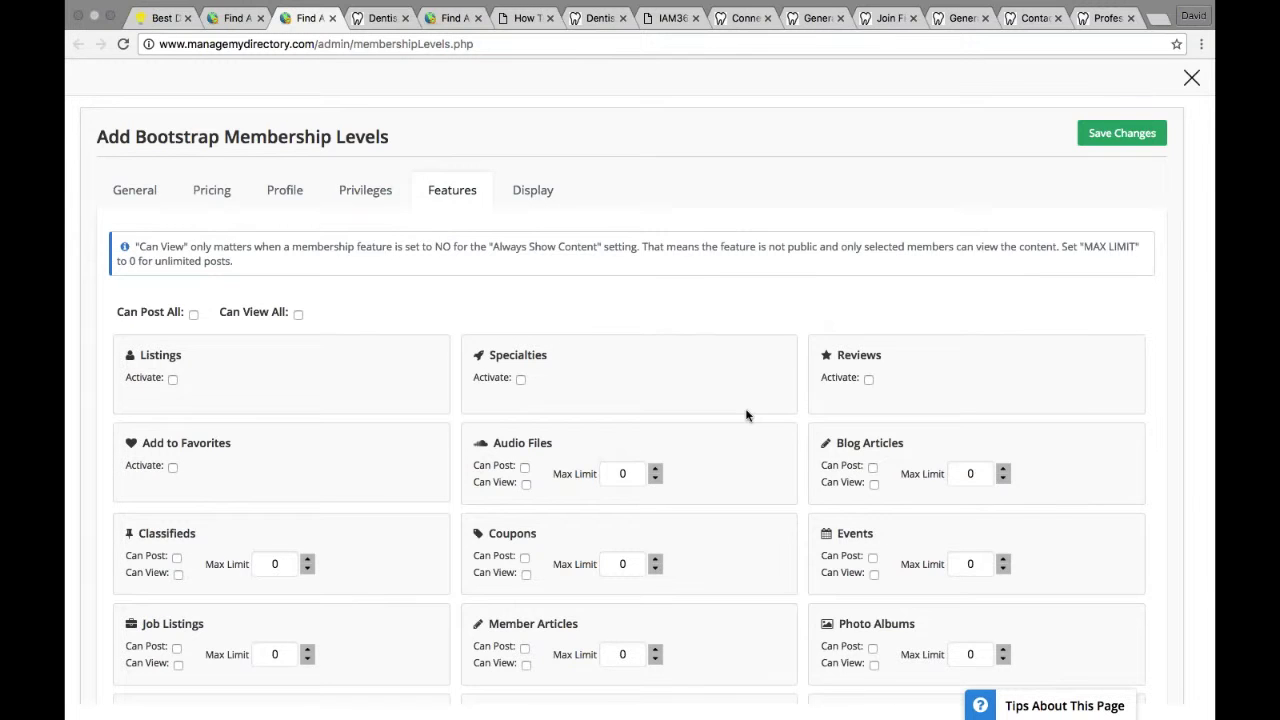
scroll(746, 414, "down", 5)
scroll(746, 414, "up", 4)
scroll(746, 414, "up", 1)
left_click(1121, 133)
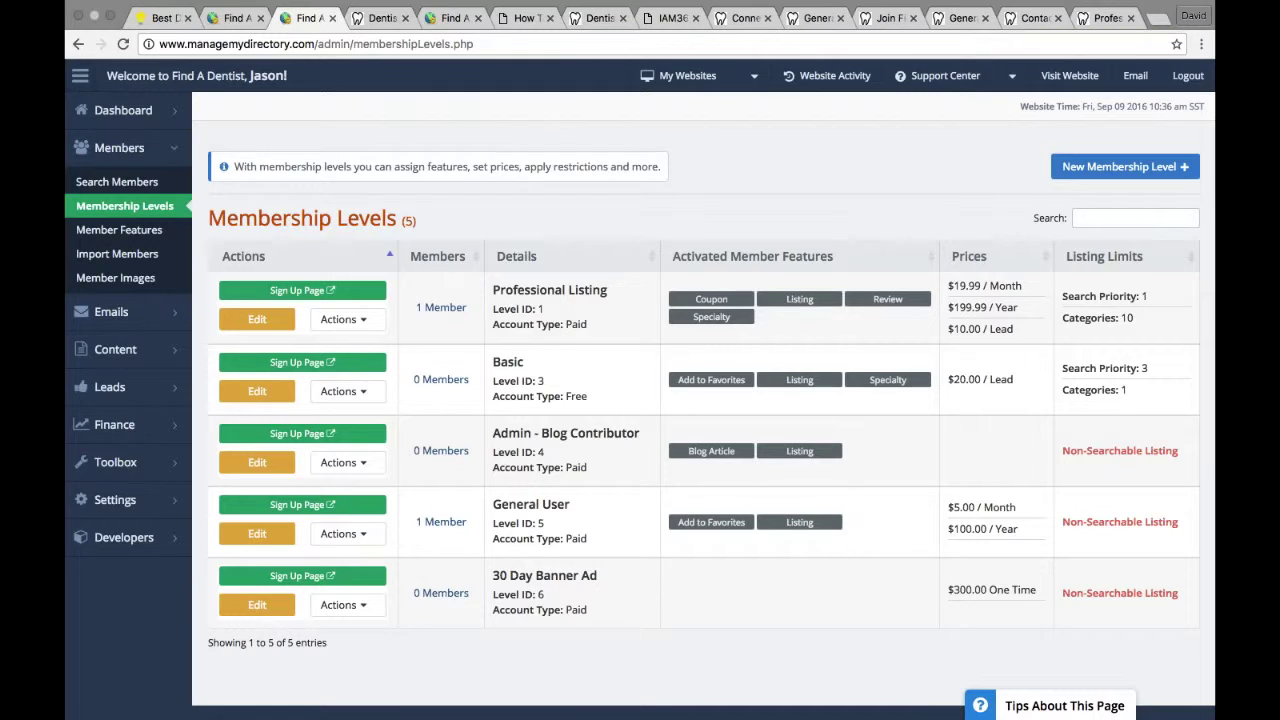
Step: Open the sign-up page of the 30 Day Banner Ad level and copy its checkout URL
triple_click(963, 580)
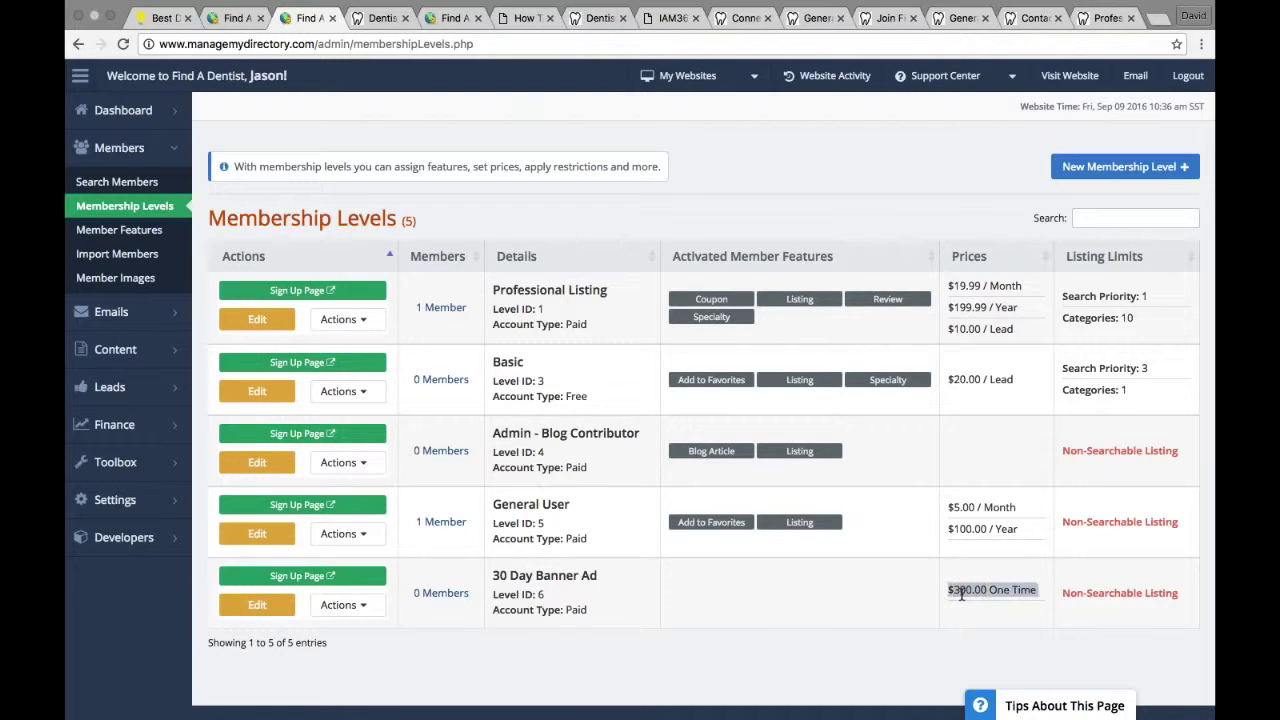
left_click(963, 582)
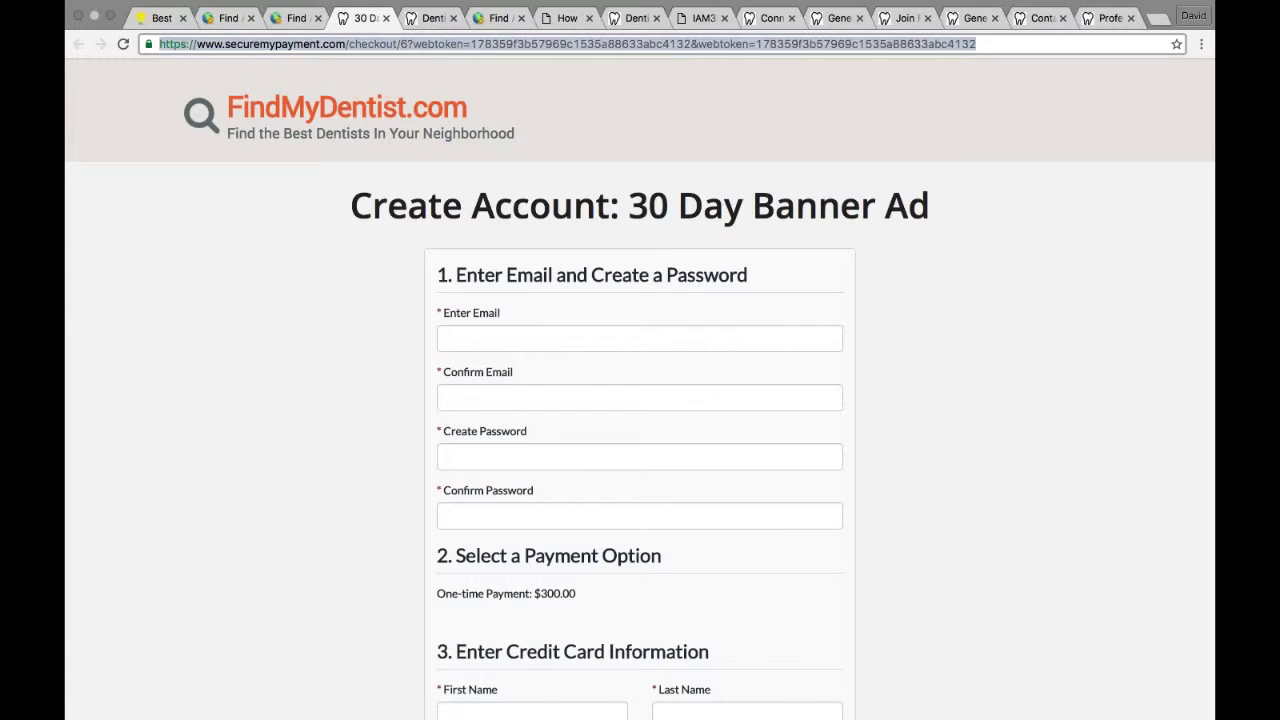
right_click(369, 49)
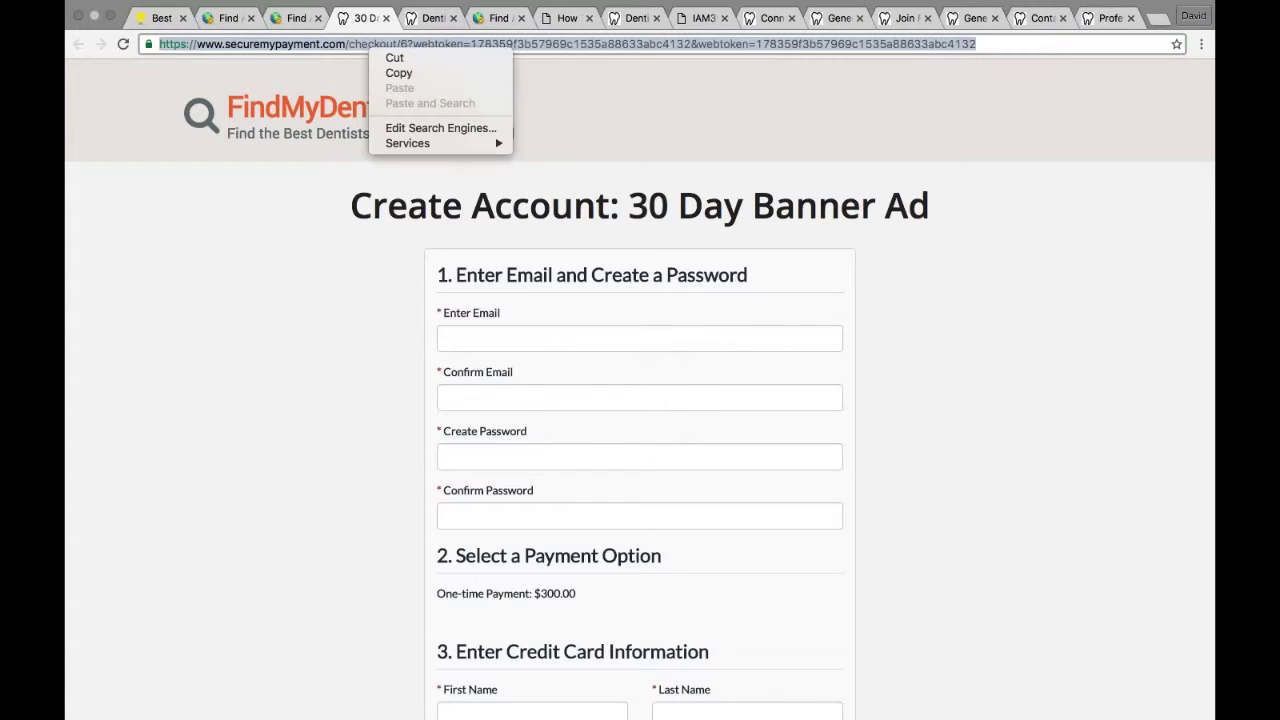
left_click(391, 73)
Step: Return to the unsaved Buy More Services page and paste the copied checkout URL into its body
left_click(233, 20)
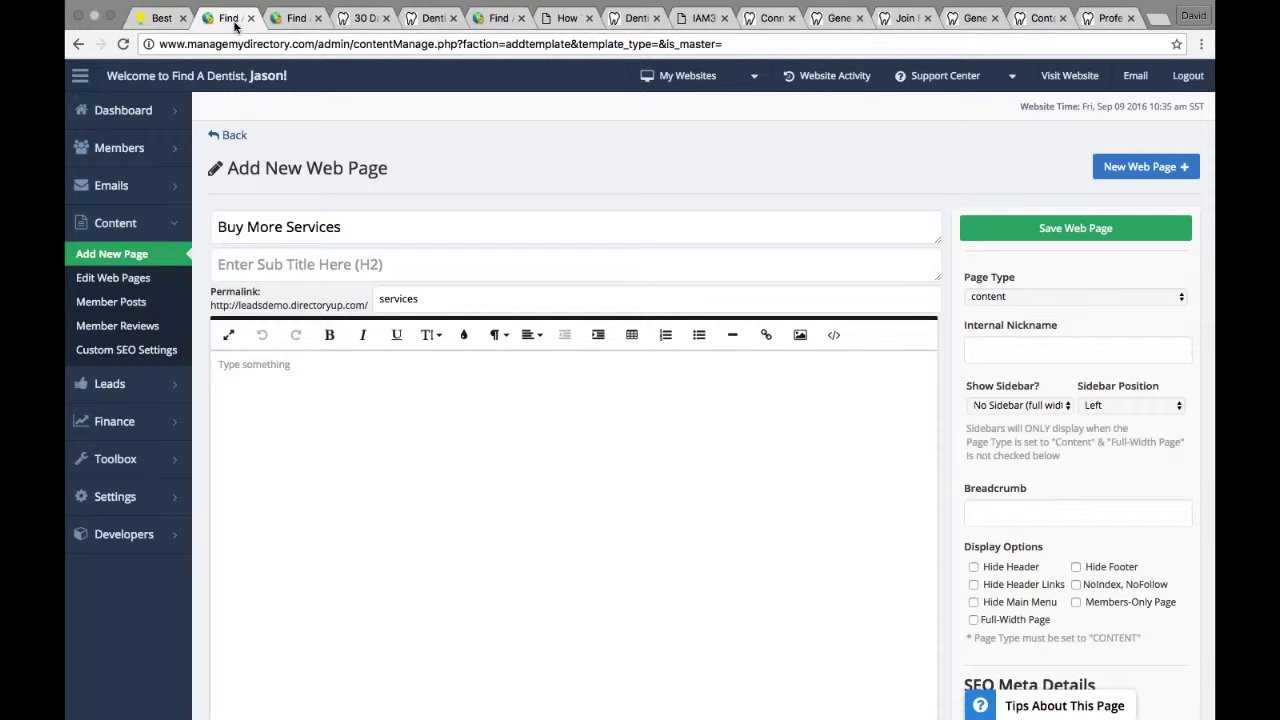
left_click(325, 386)
right_click(325, 386)
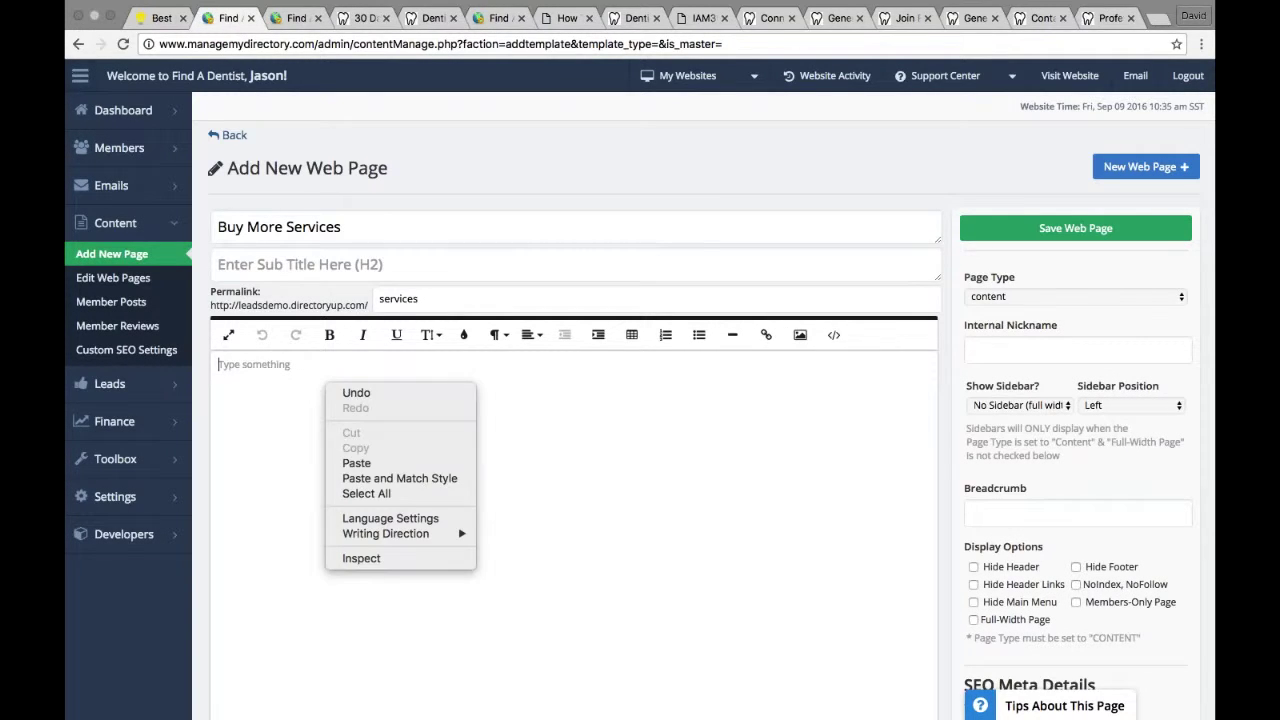
left_click(358, 463)
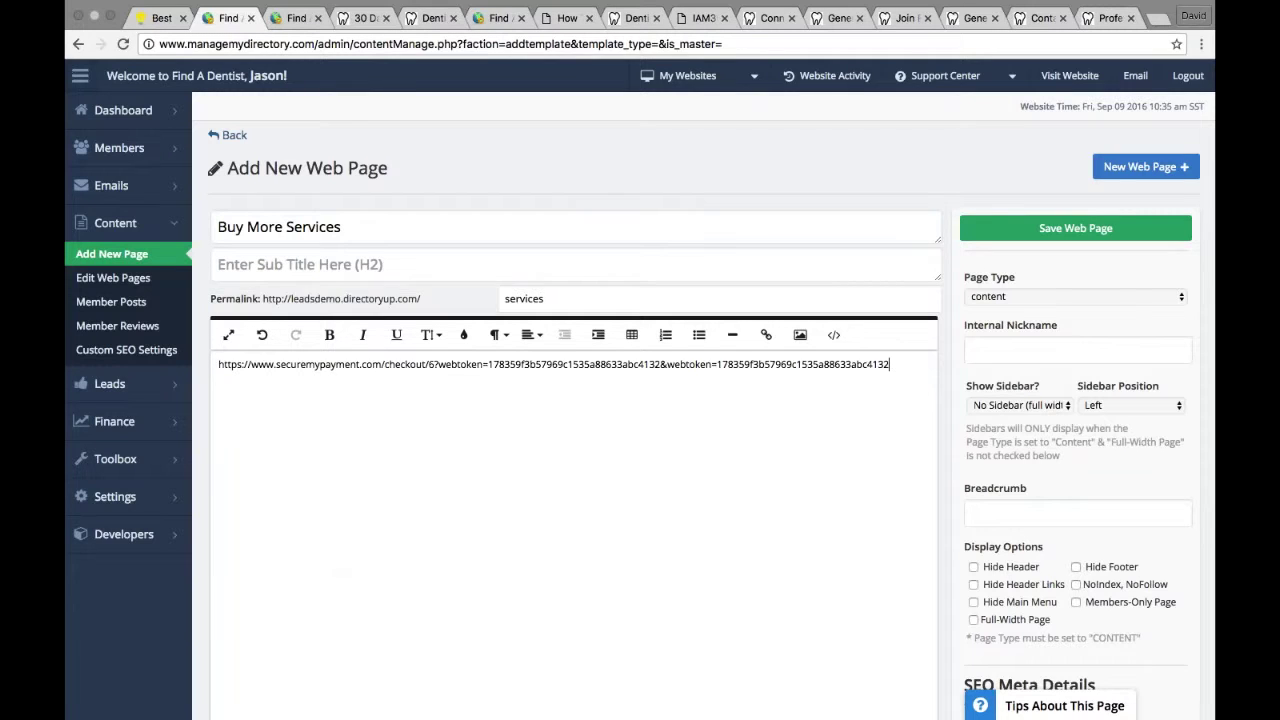
Step: Turn the pasted URL text into a hyperlink that points to the same checkout URL
double_click(370, 365)
triple_click(362, 366)
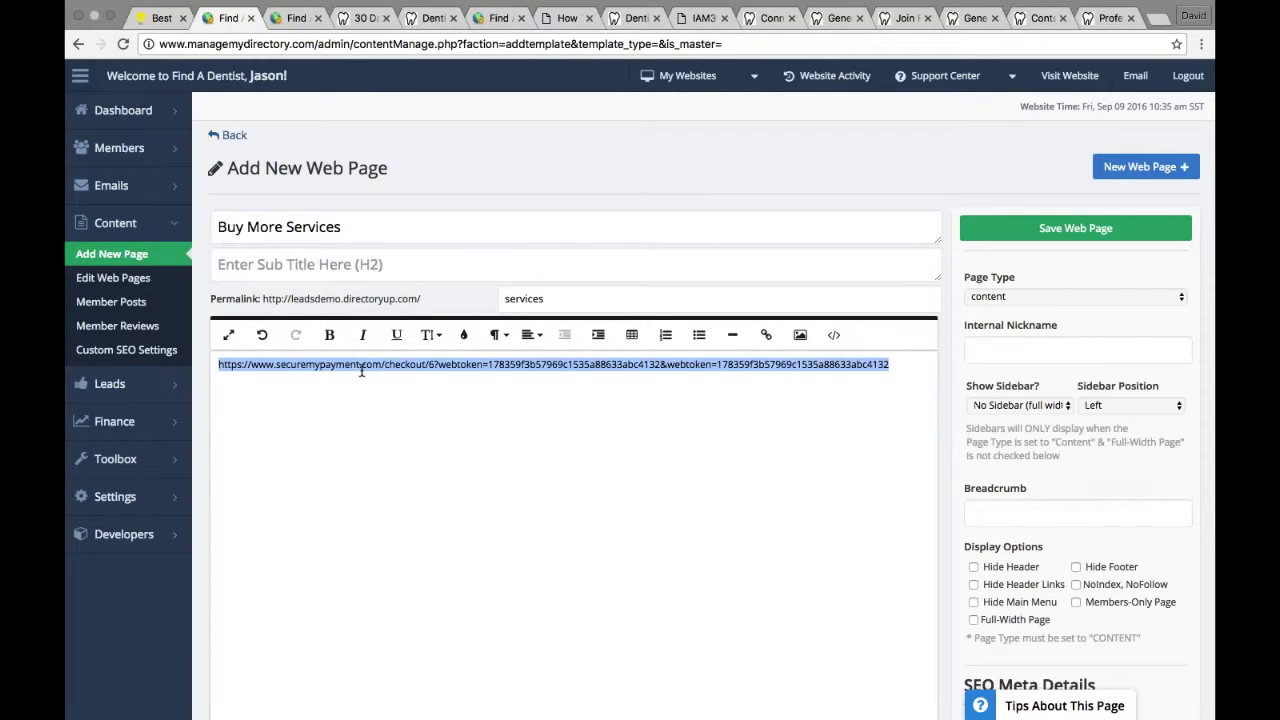
left_click(767, 337)
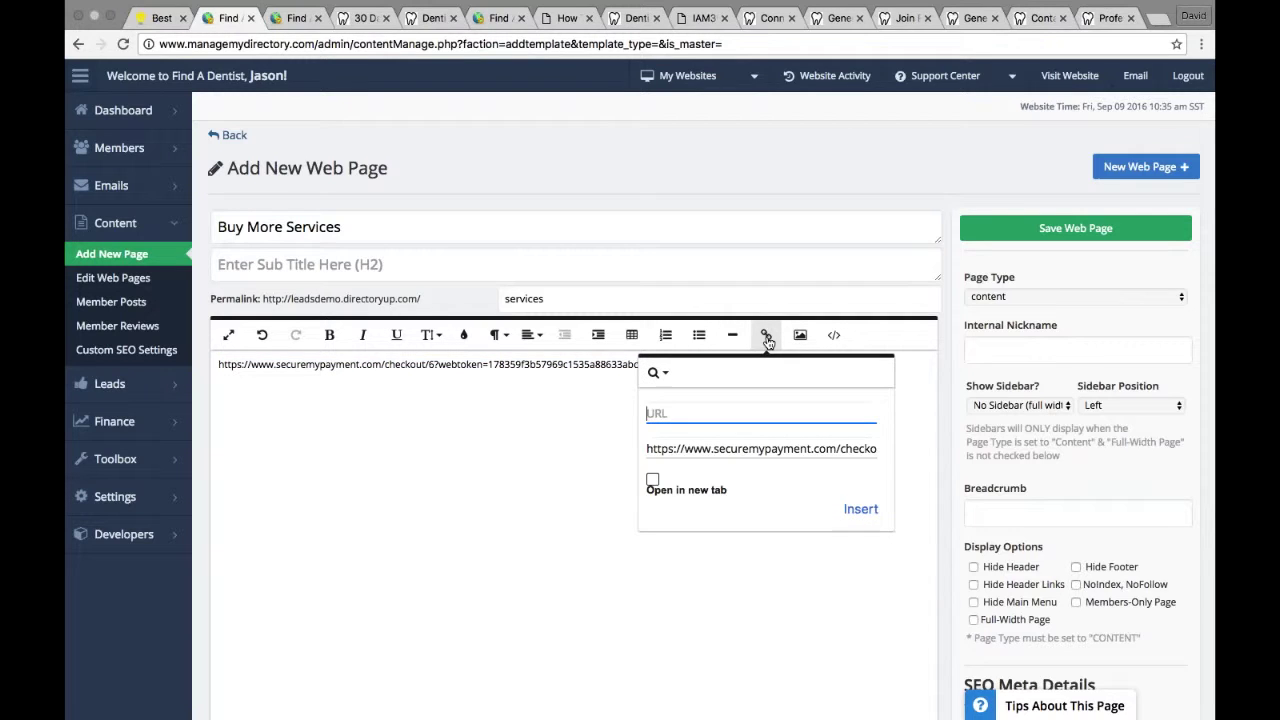
right_click(704, 402)
left_click(736, 481)
left_click(859, 510)
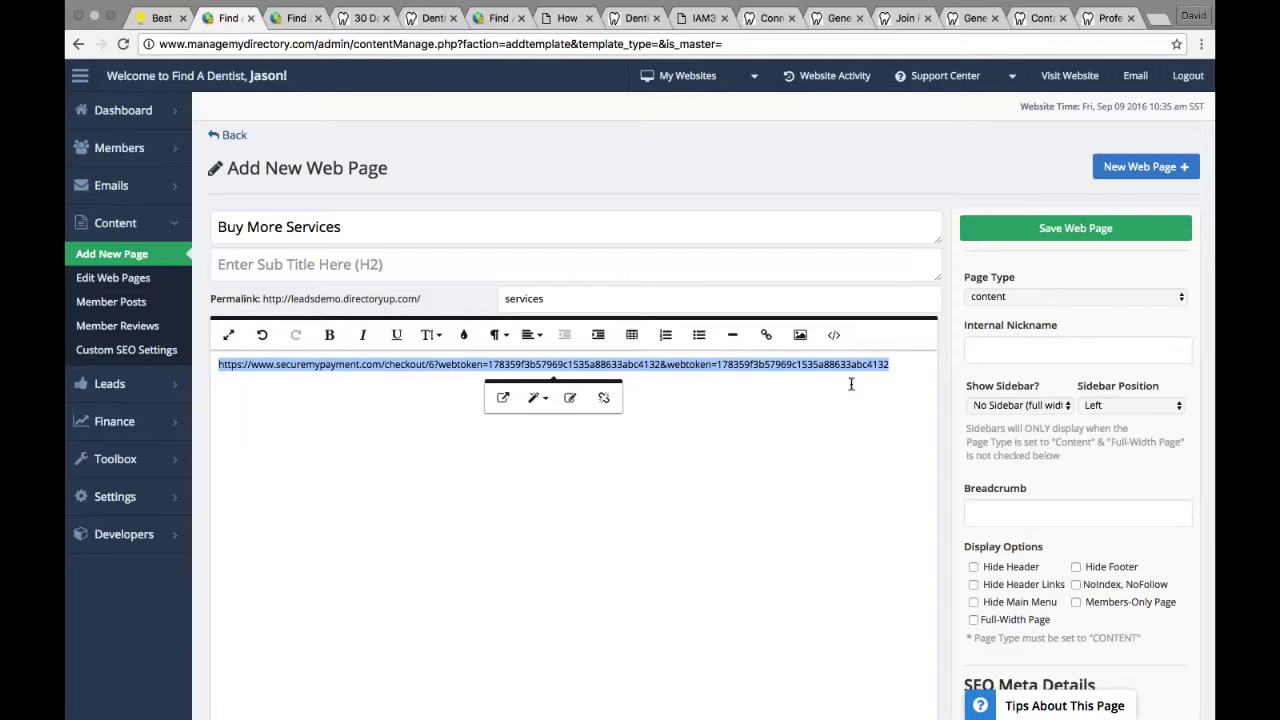
Step: Save the Buy More Services web page and view it on the live site
left_click(1031, 229)
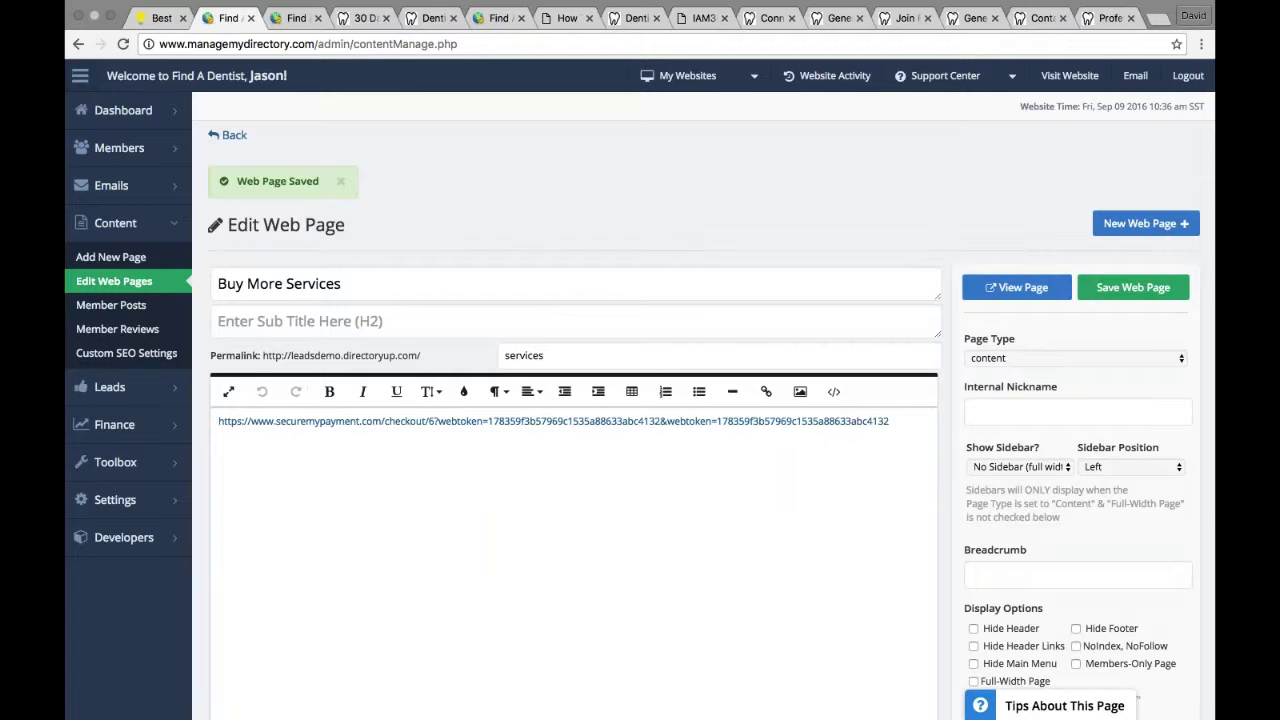
left_click(1000, 292)
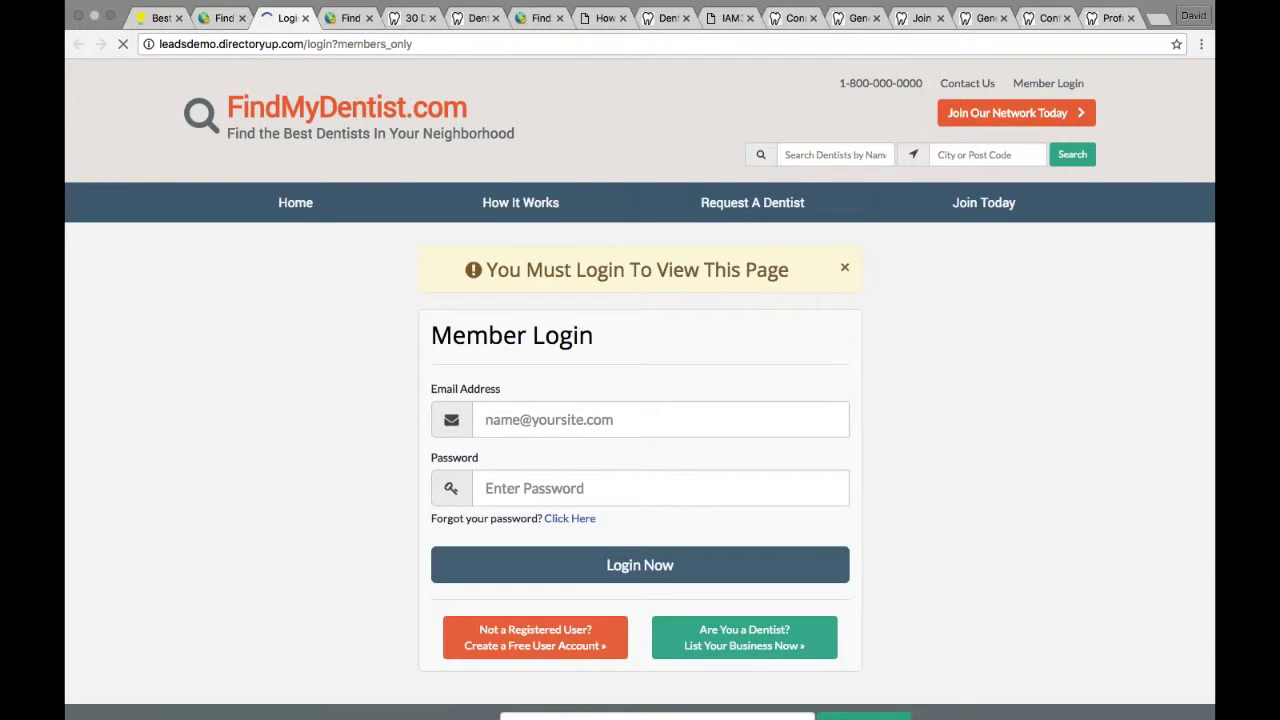
Step: Back in the admin tab, set Members Only Website to No in the general settings and save the changes
left_click(222, 17)
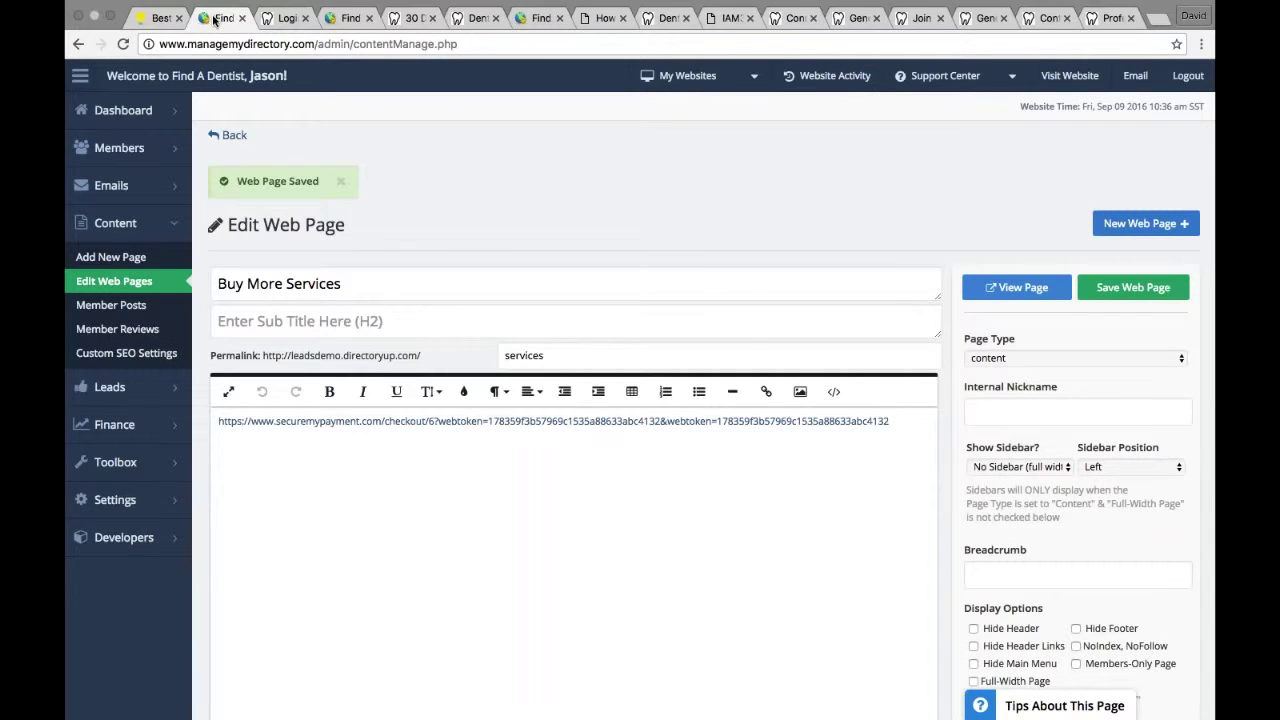
left_click(216, 497)
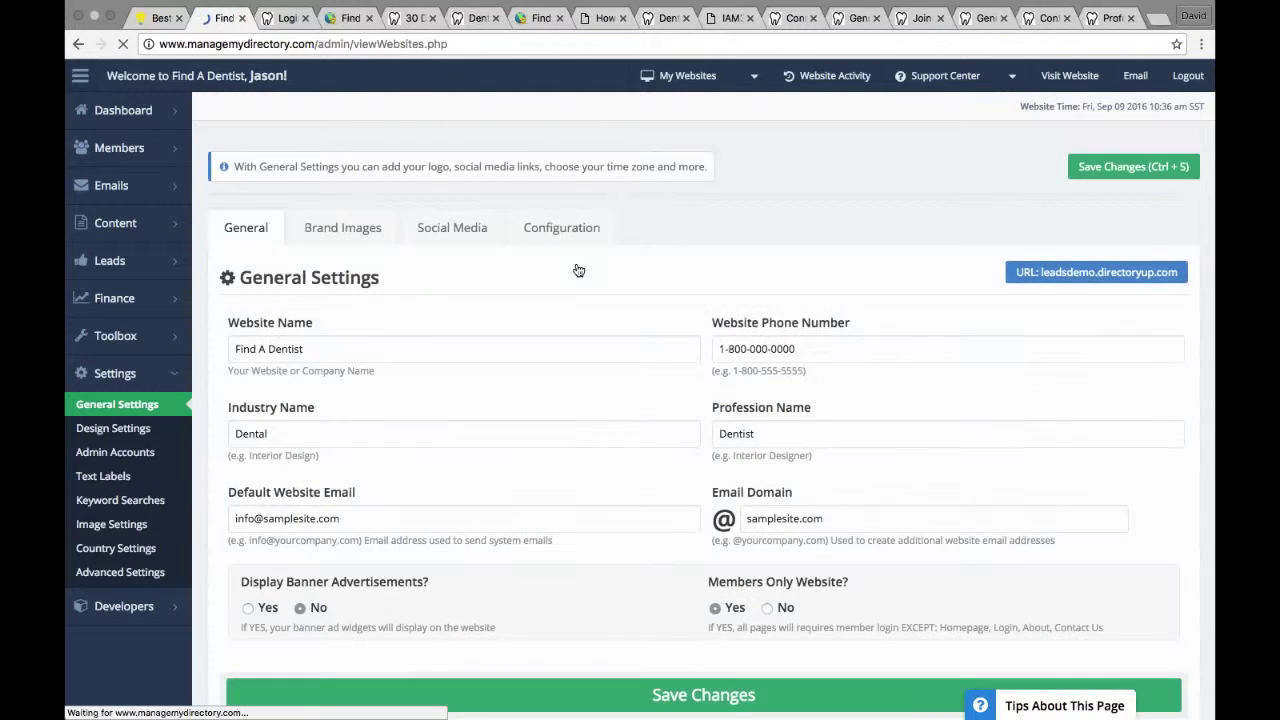
left_click(767, 608)
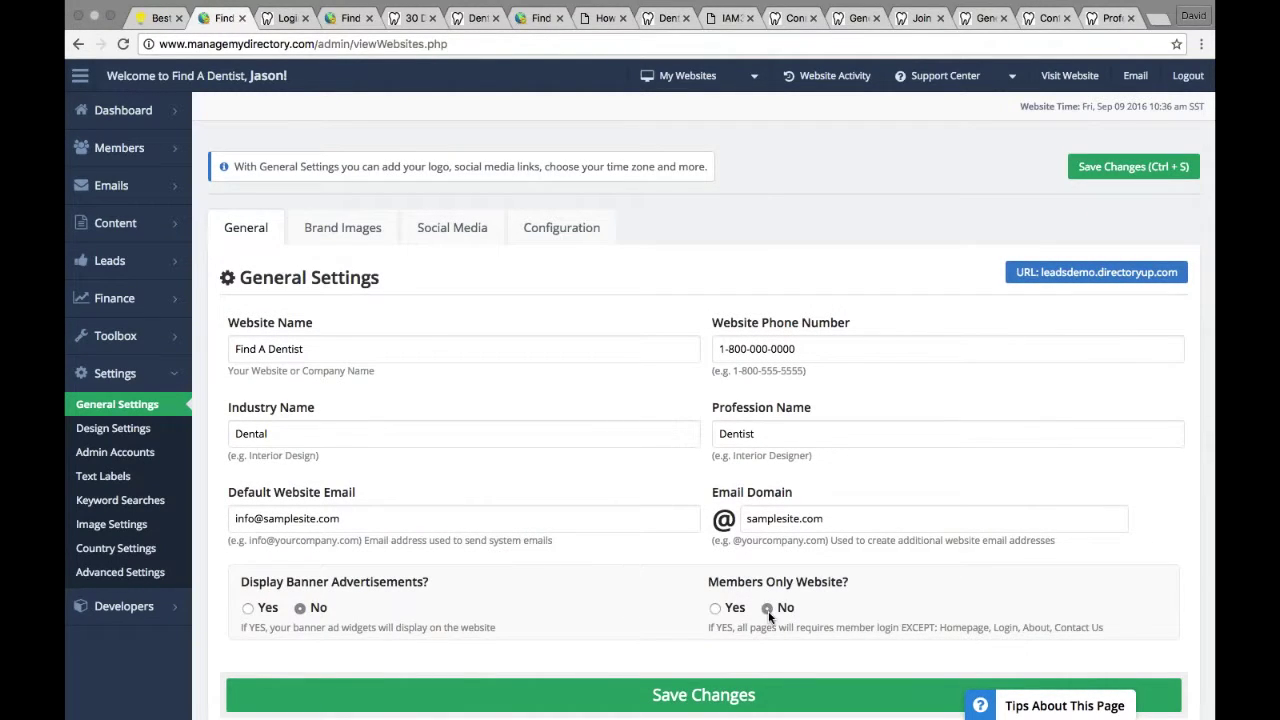
left_click(765, 697)
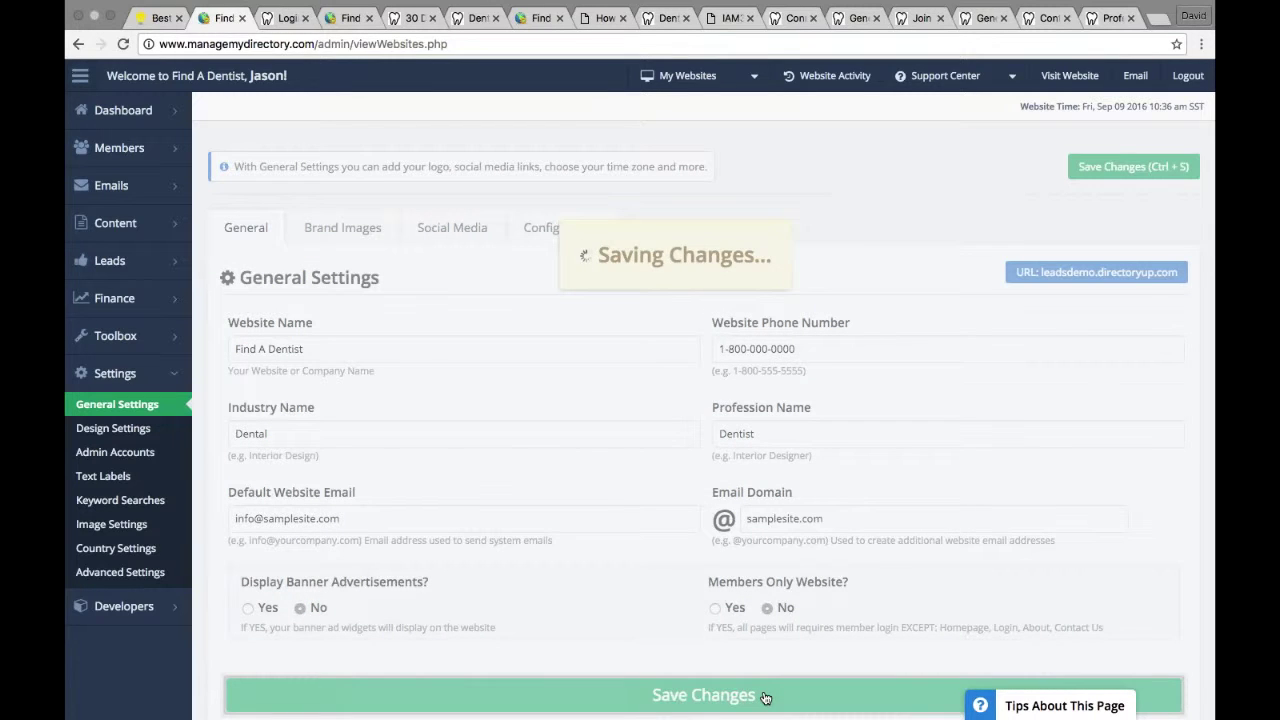
mouse_move(153, 229)
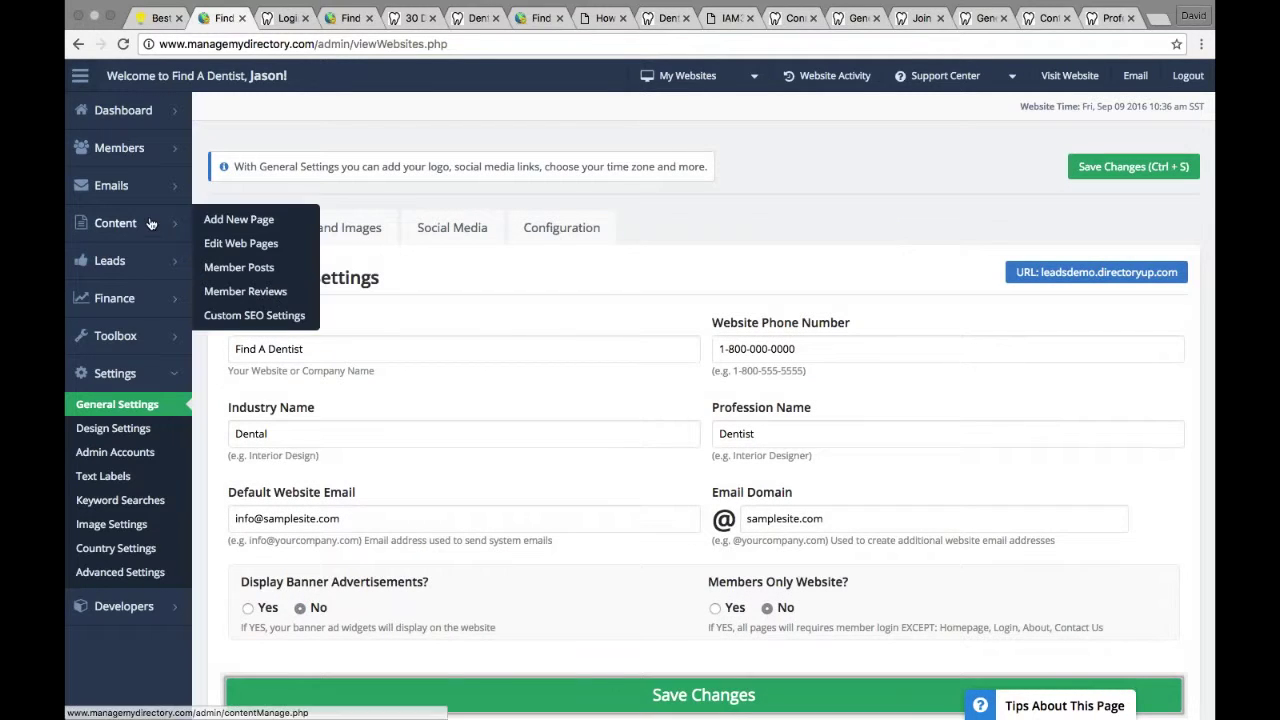
Step: Open the list of web pages and view the Buy More Services page on the live site
left_click(232, 243)
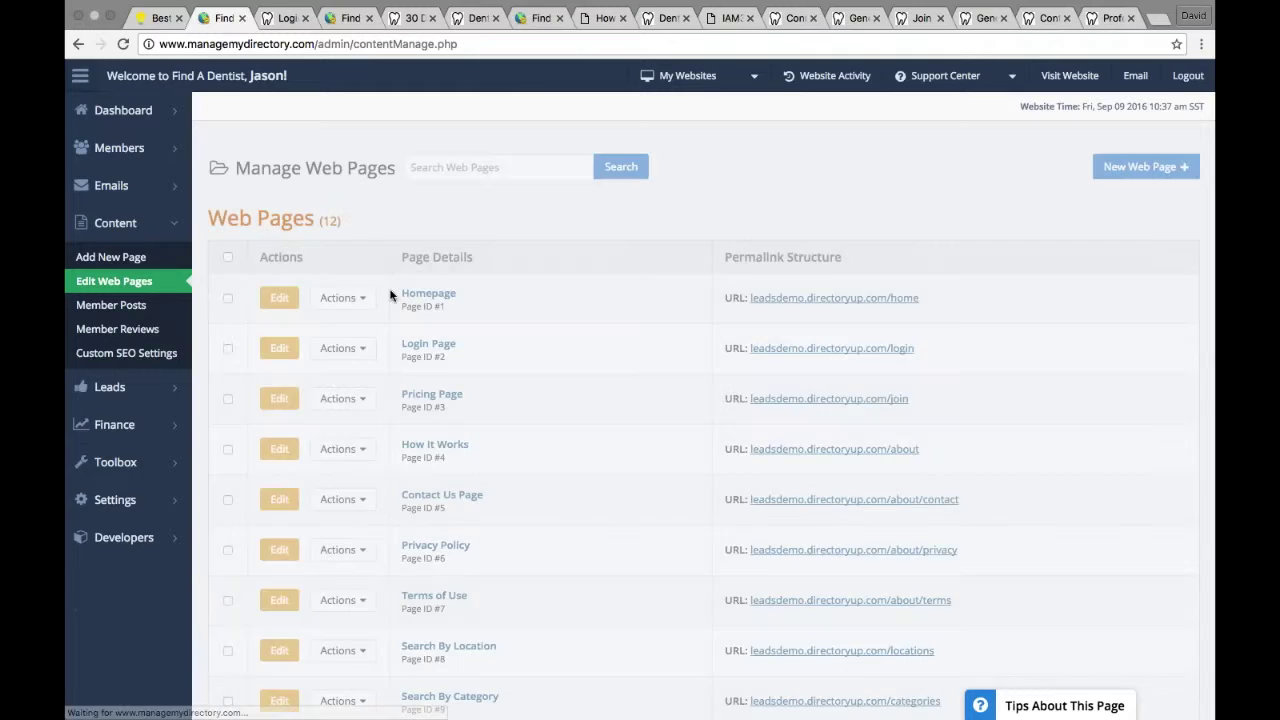
scroll(390, 295, "down", 3)
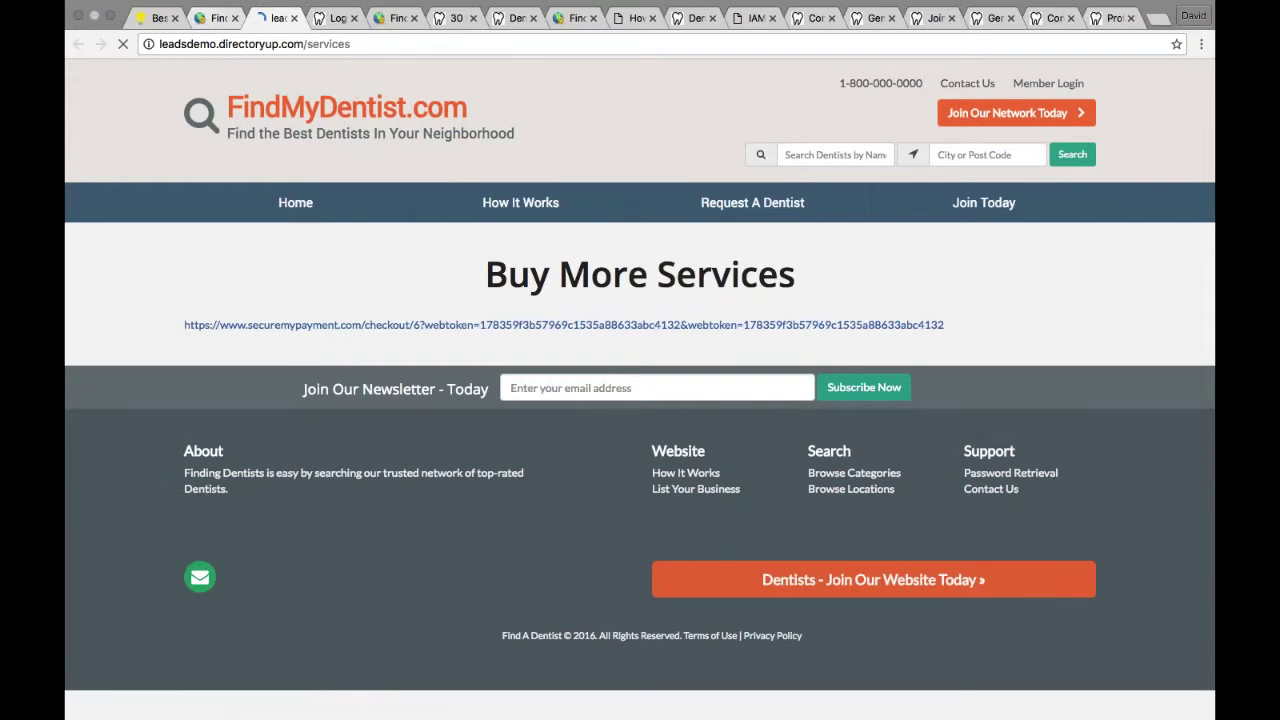
double_click(505, 276)
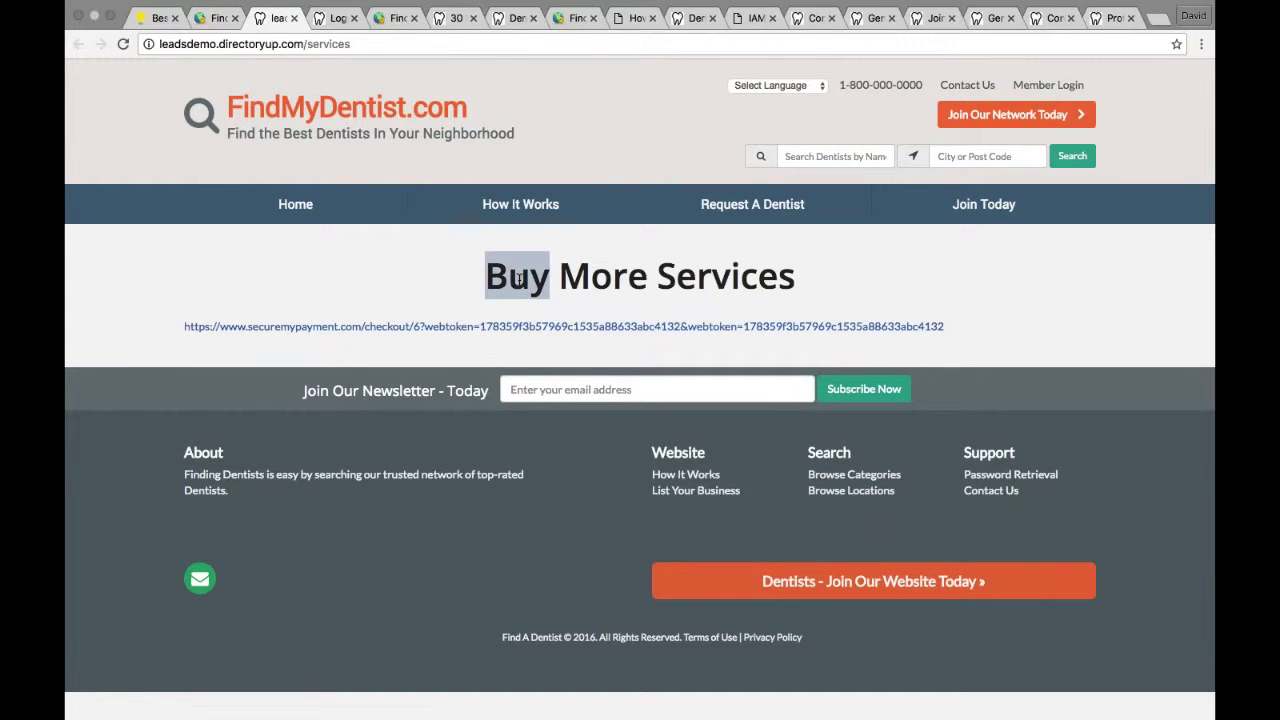
left_click(497, 281)
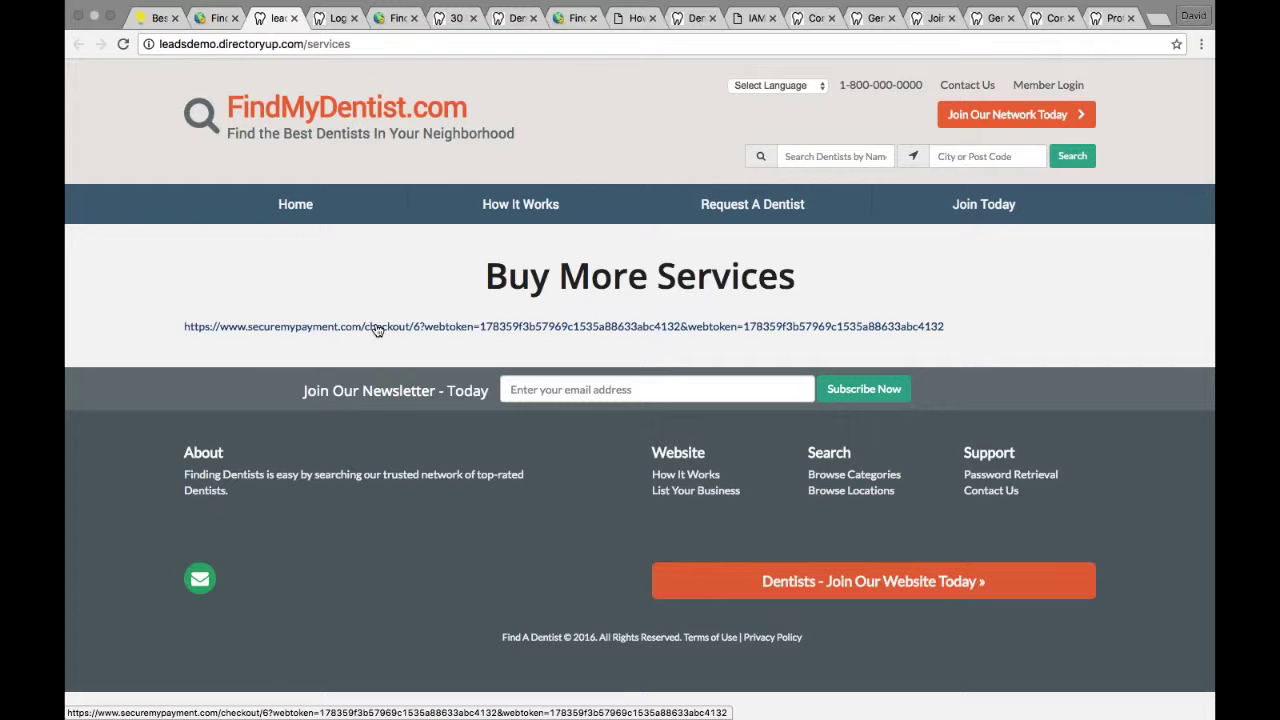
Step: Return to the admin tab and open the member search list
left_click(215, 37)
left_click(241, 178)
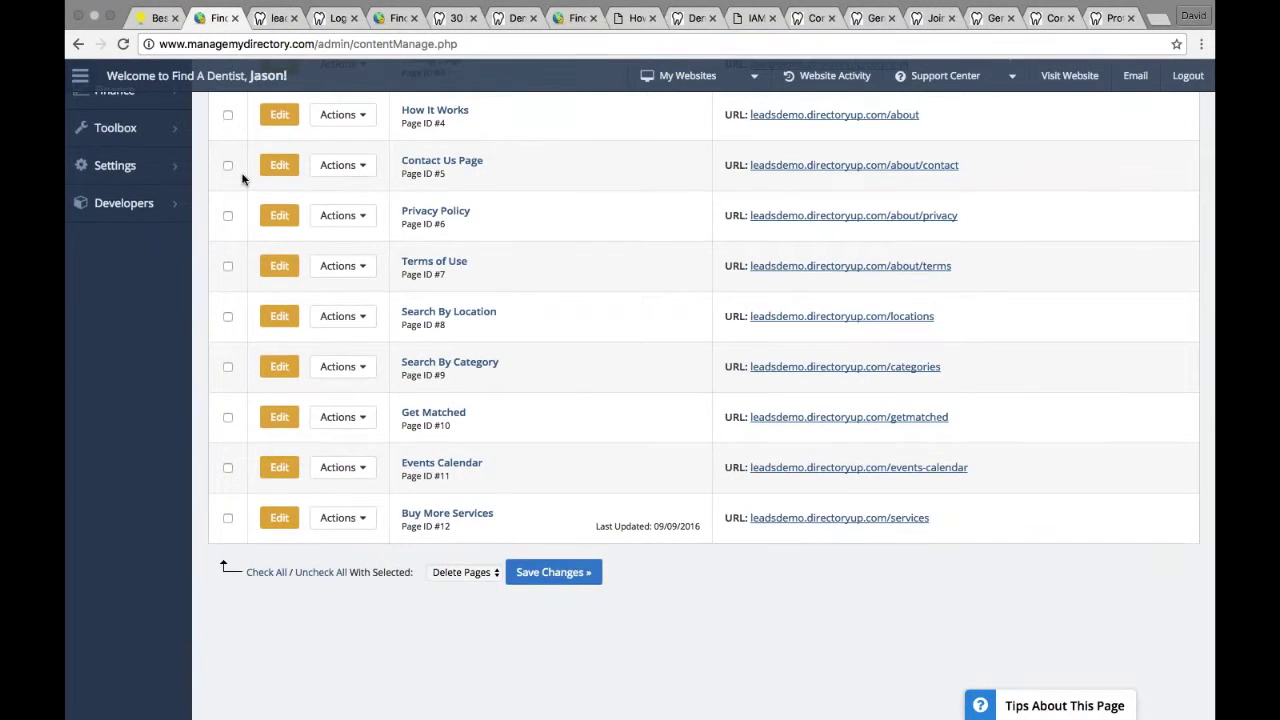
scroll(241, 178, "up", 5)
mouse_move(154, 155)
left_click(220, 147)
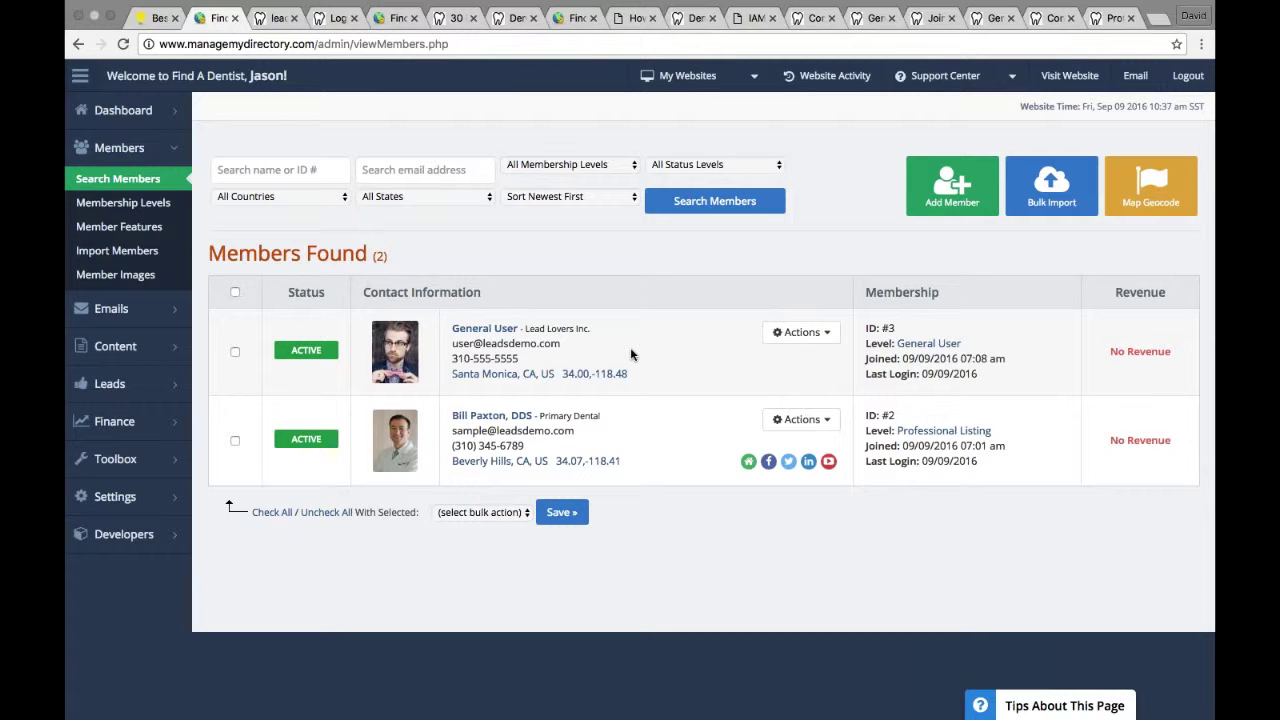
left_click(272, 18)
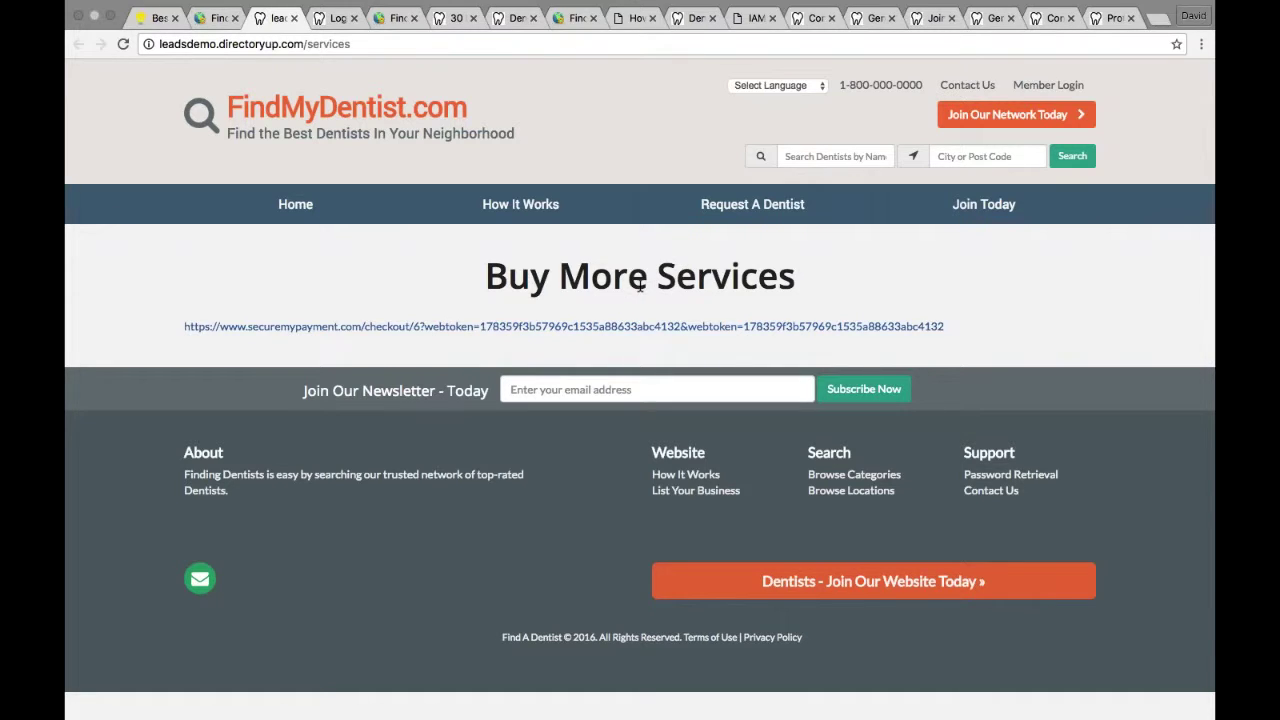
left_click(212, 38)
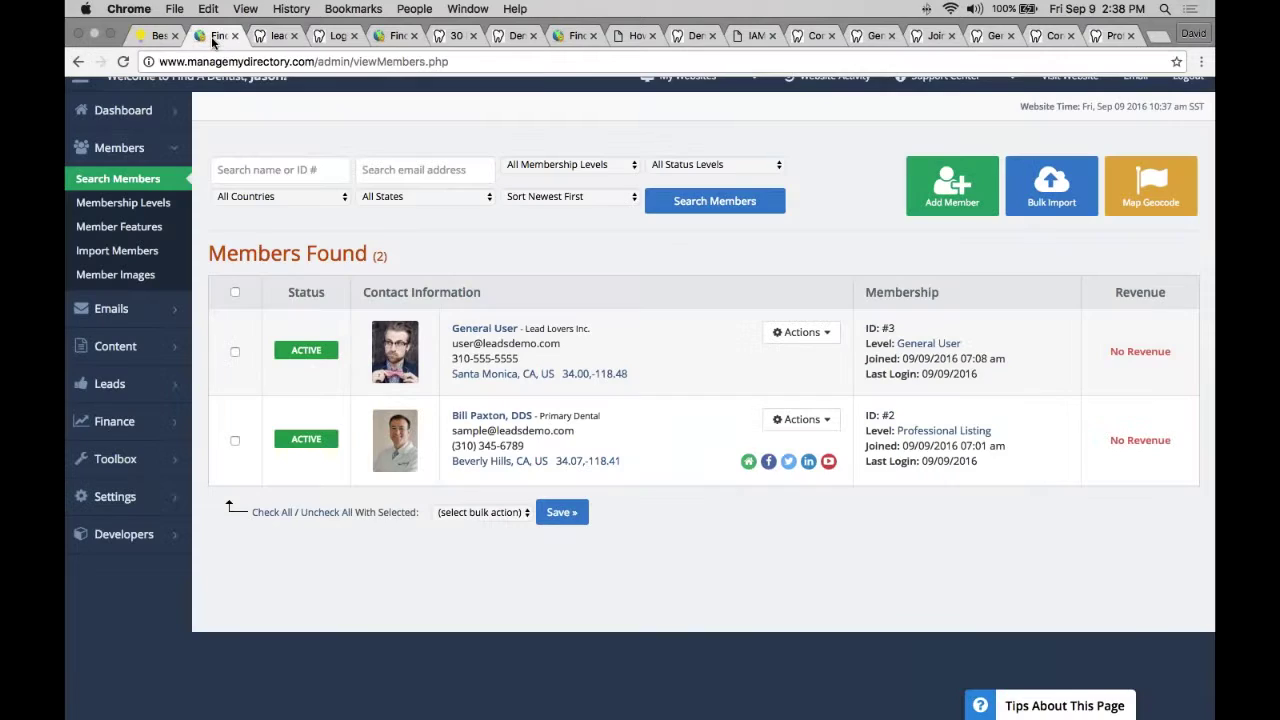
left_click(267, 20)
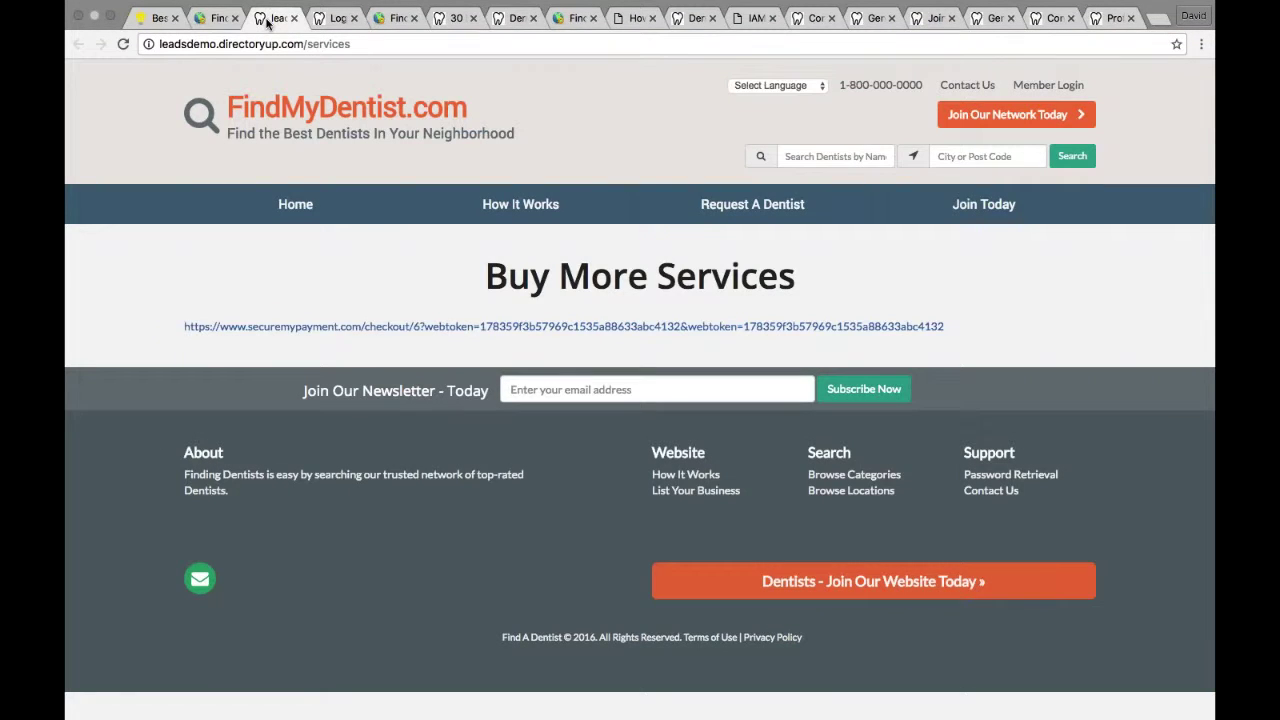
left_click(214, 18)
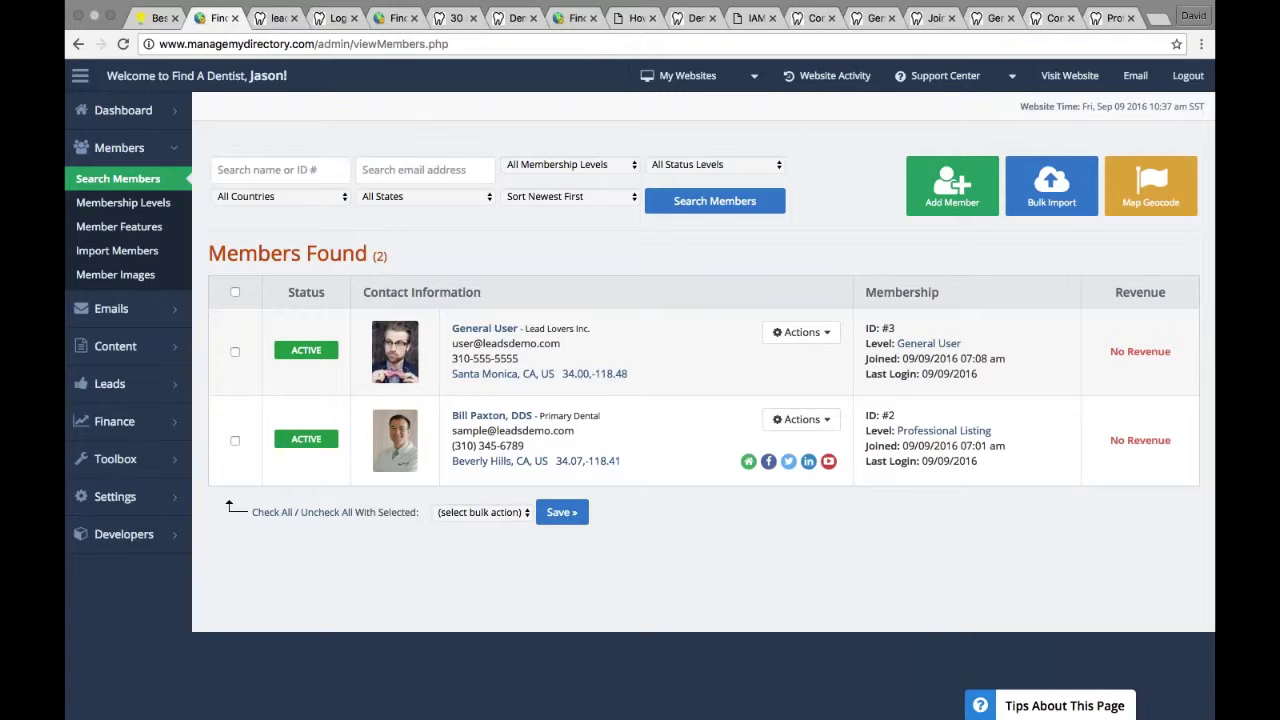
Step: Set the member search's membership level filter to 30 Day Banner Ad
mouse_move(236, 2)
left_click(541, 170)
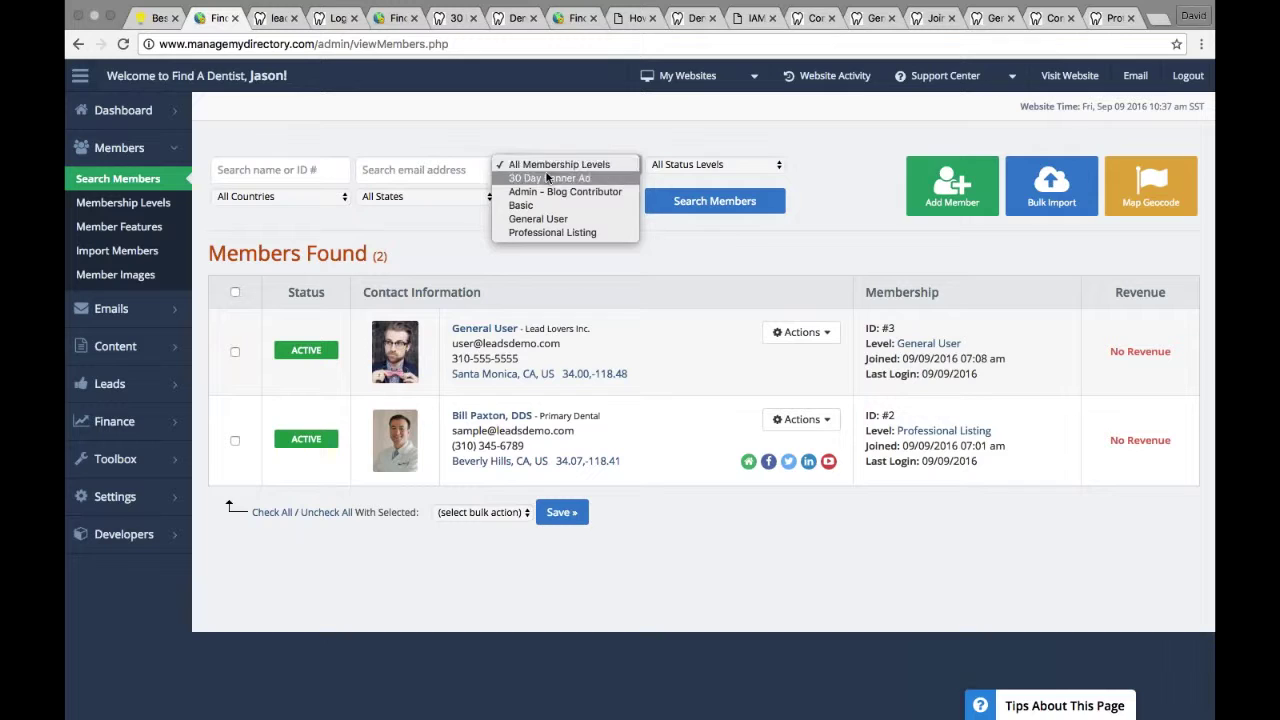
left_click(547, 178)
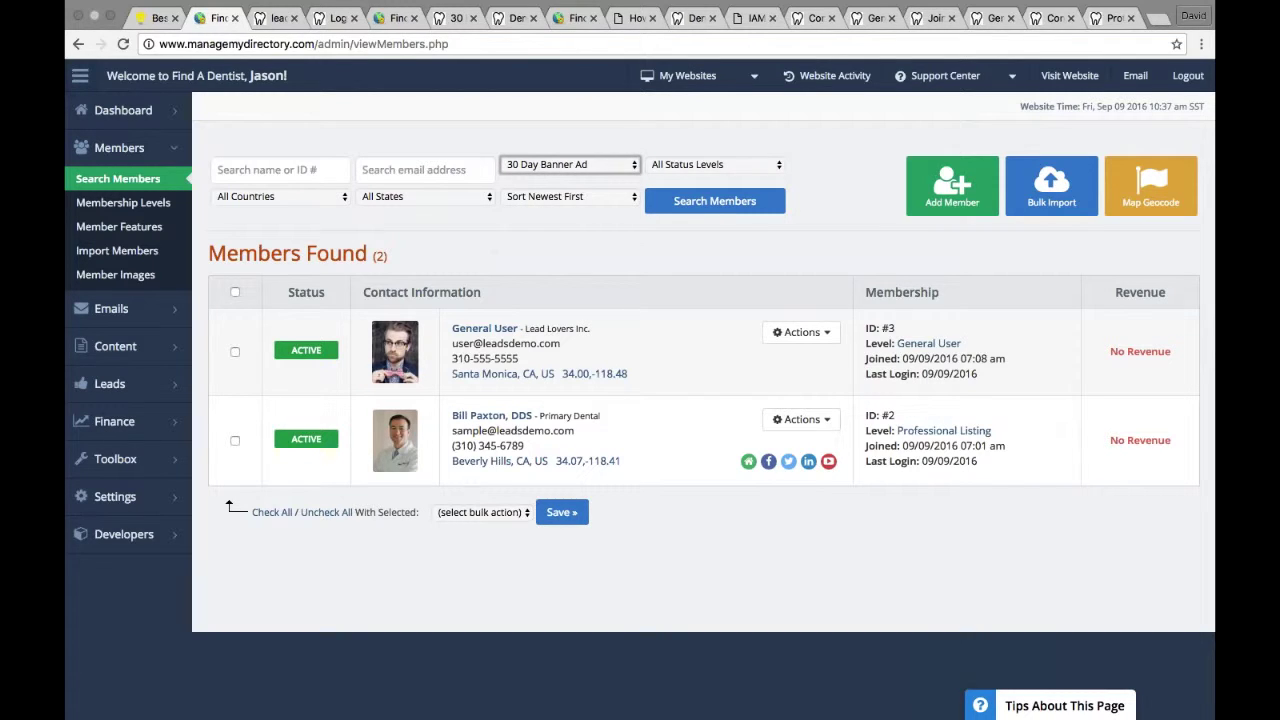
left_click(598, 164)
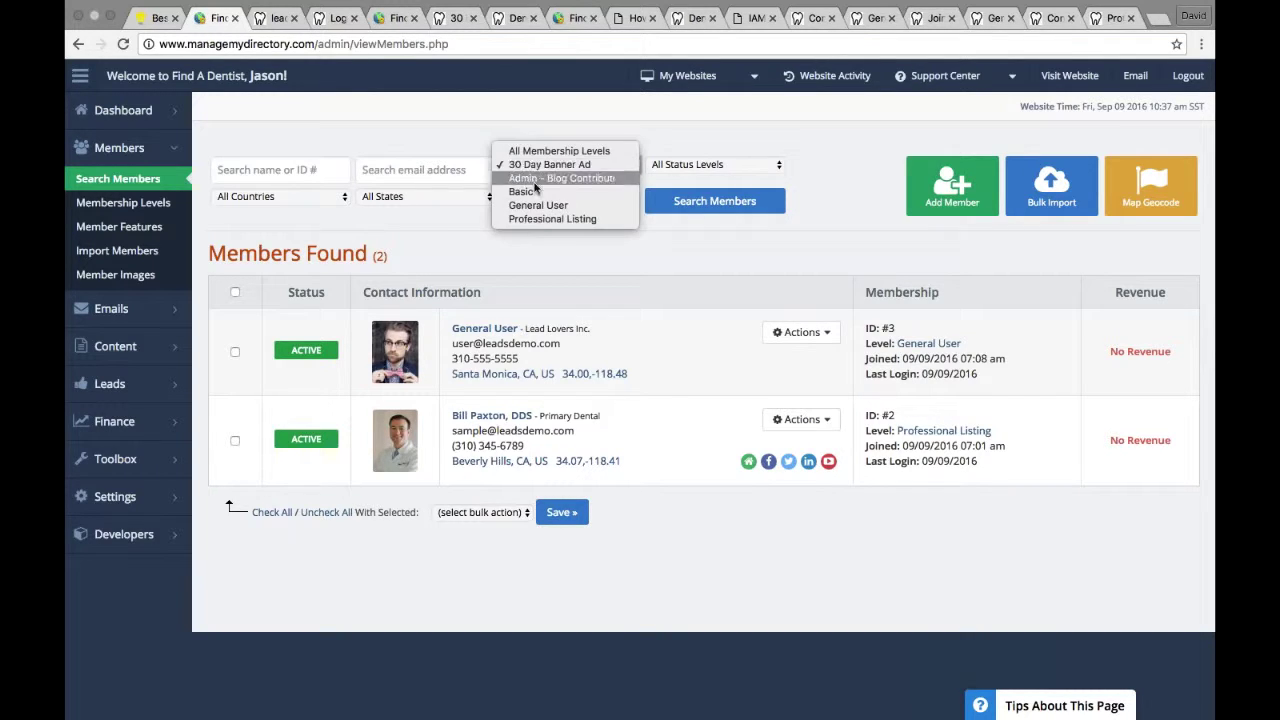
left_click(696, 249)
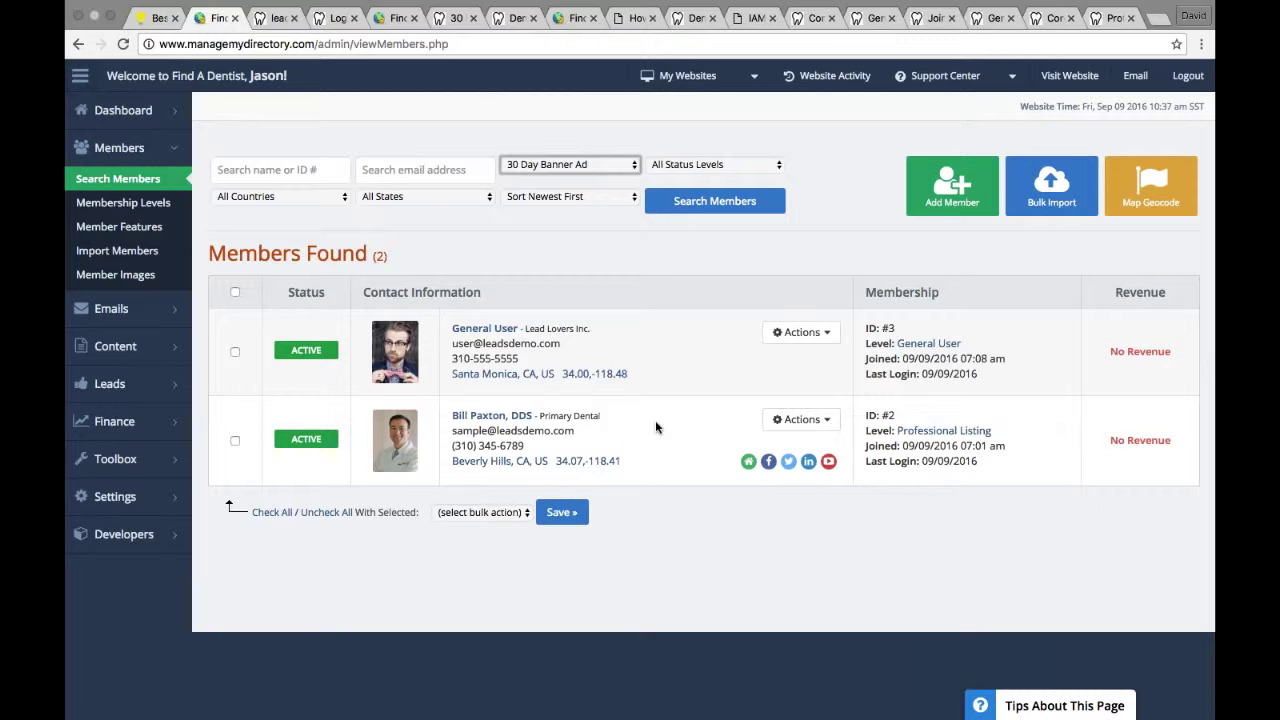
Step: Check the live Buy More Services link, return to the admin members list and open the Professional Listing member's account dashboard
left_click(272, 18)
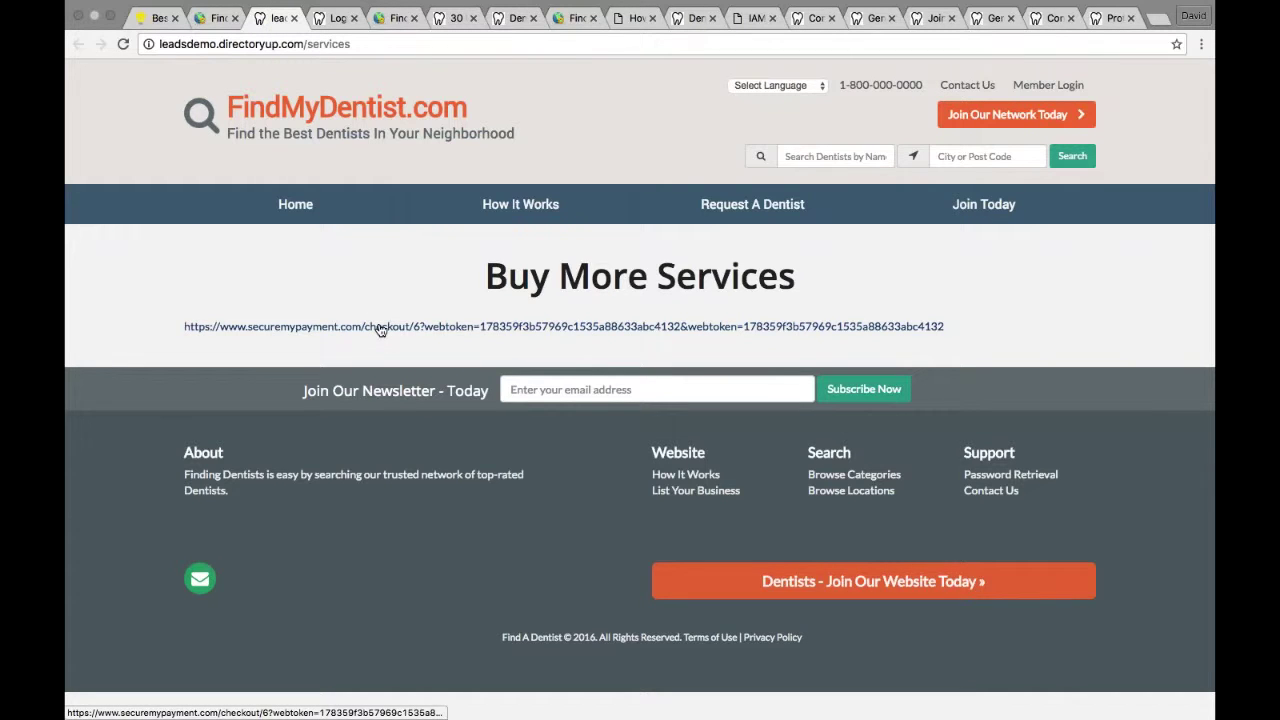
left_click(215, 18)
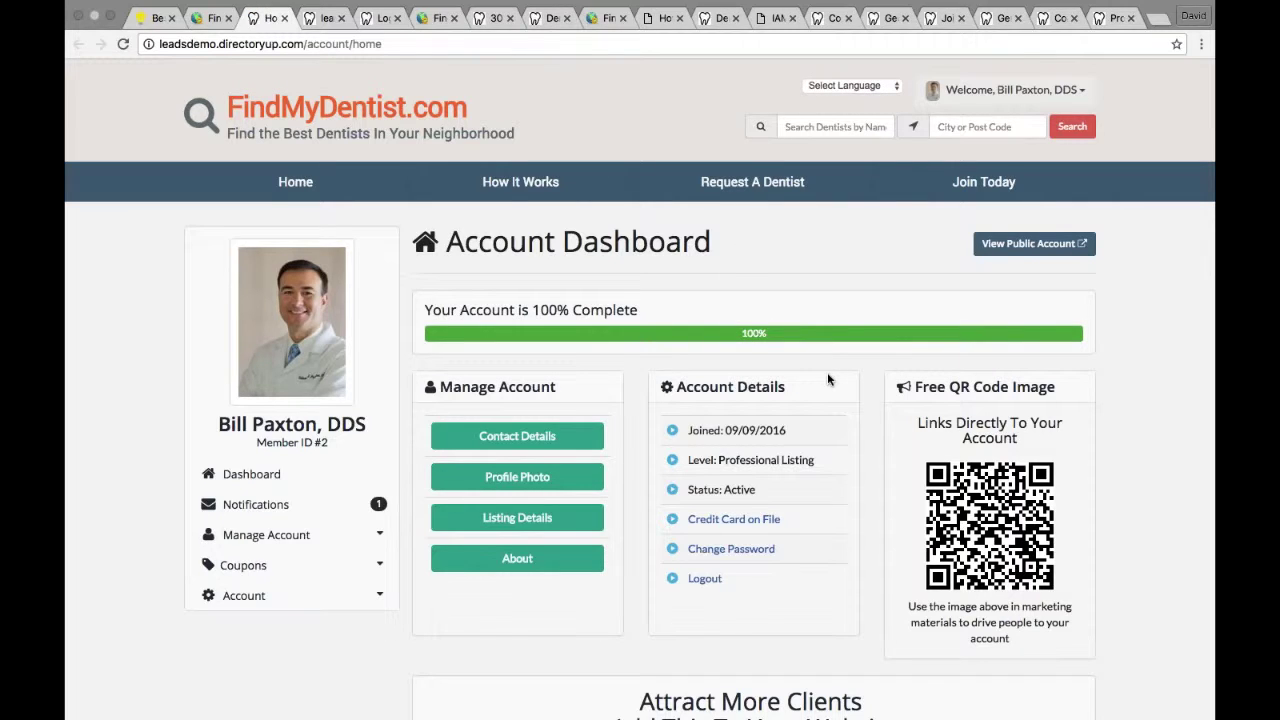
Step: Examine the member's account dashboard, including the account details and the Free QR Code Image section
scroll(827, 379, "down", 1)
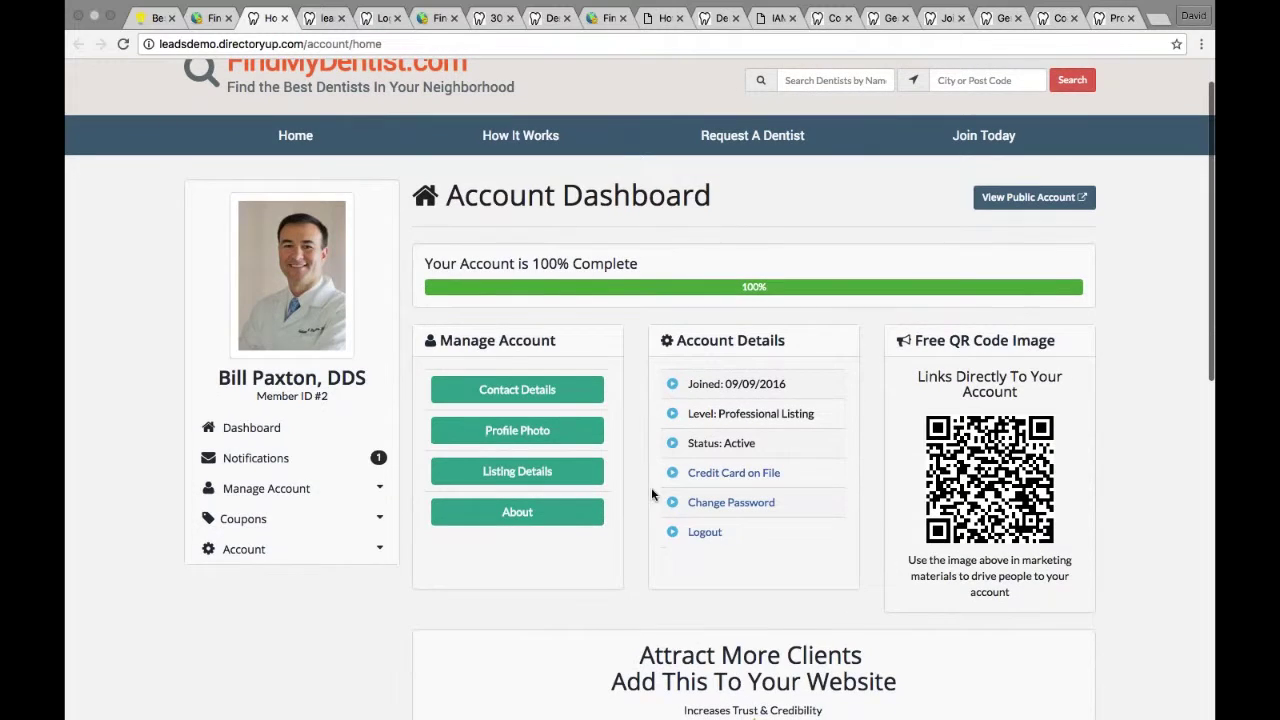
triple_click(948, 342)
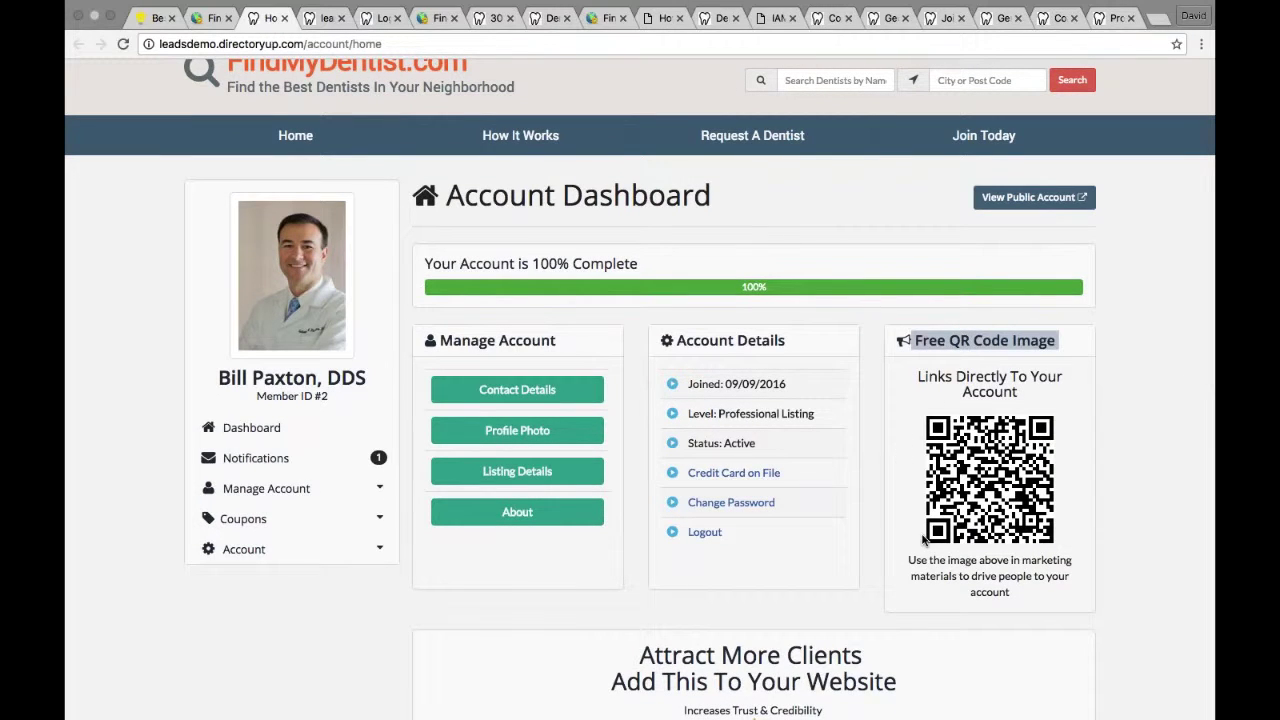
left_click(1020, 370)
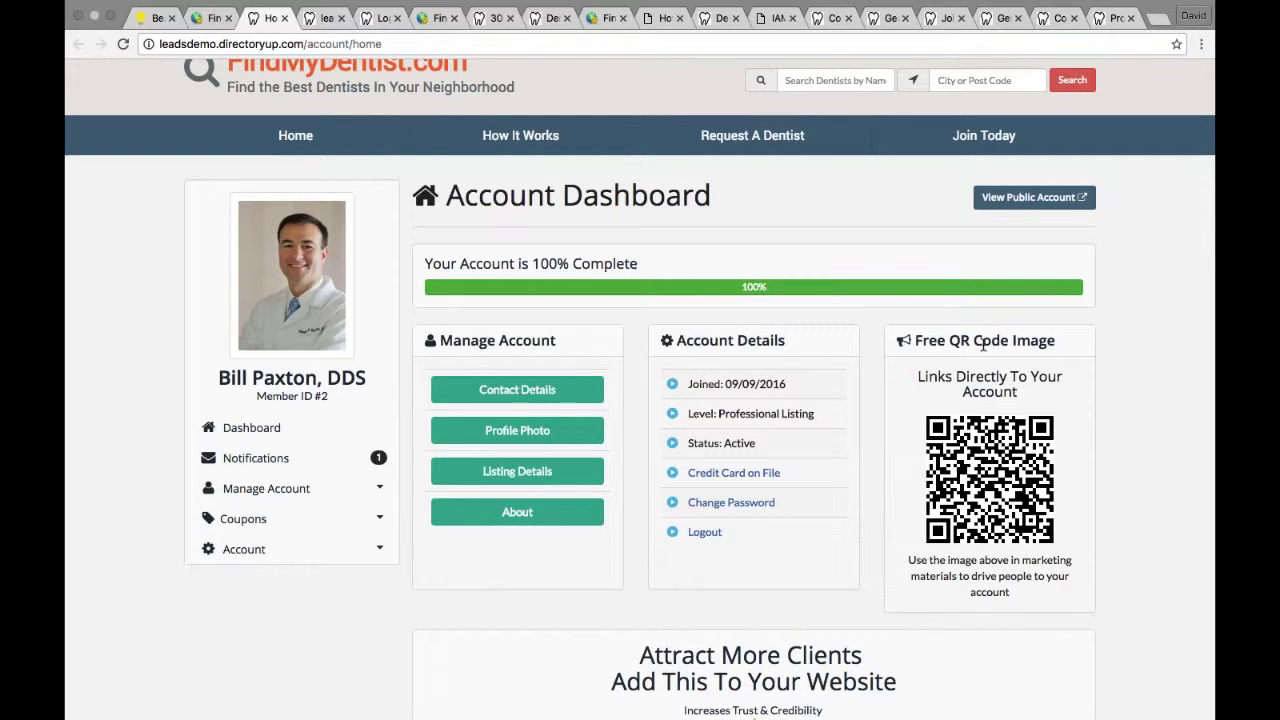
double_click(966, 393)
left_click(952, 396)
scroll(925, 498, "up", 1)
scroll(925, 498, "down", 1)
scroll(997, 494, "down", 1)
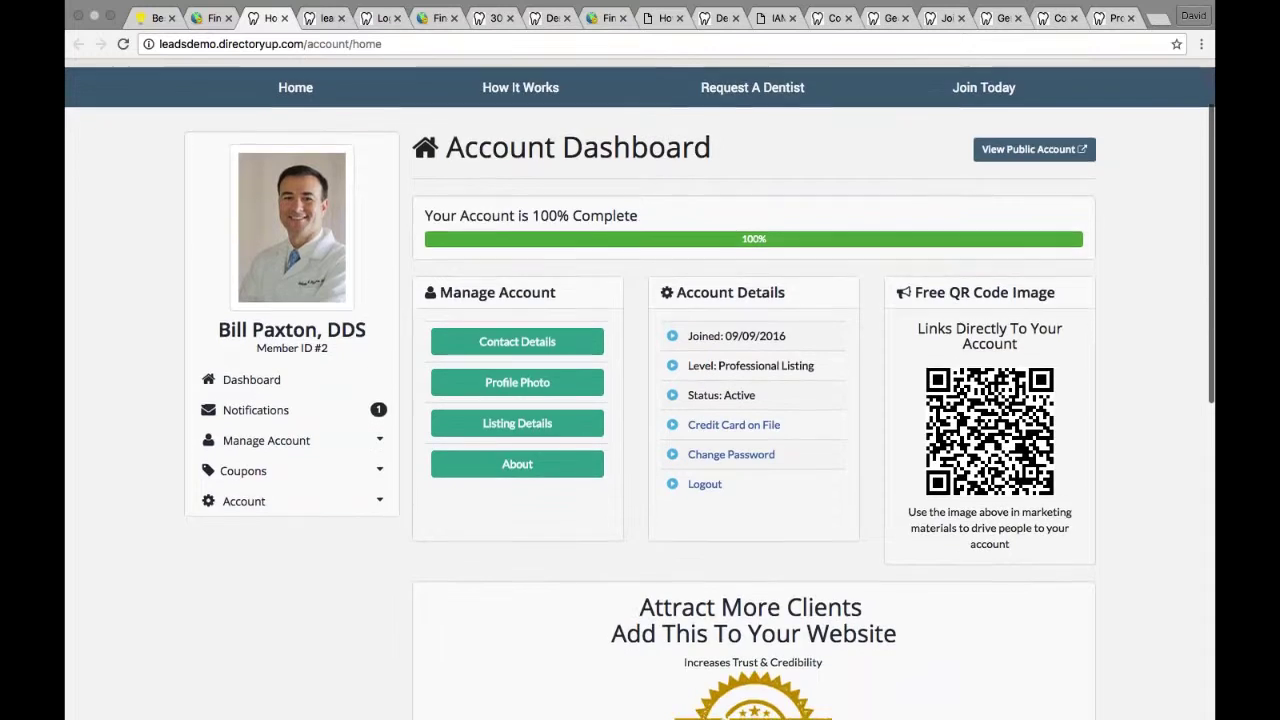
scroll(955, 368, "up", 2)
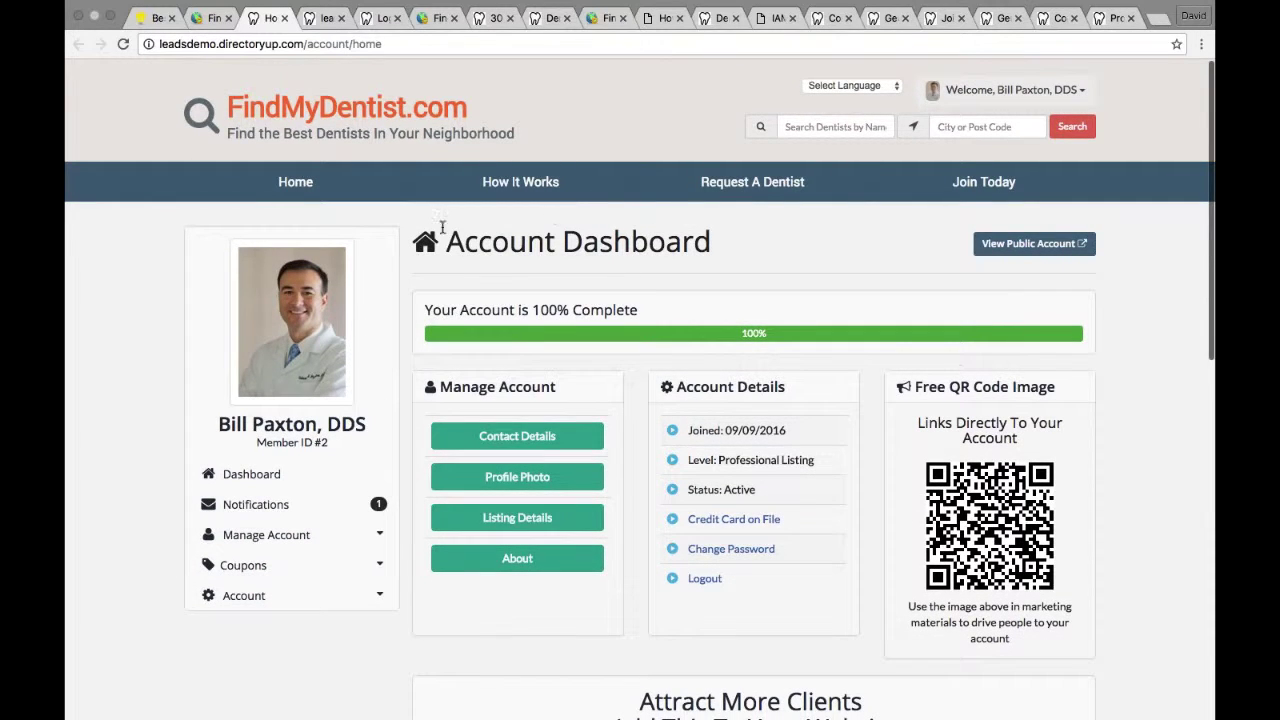